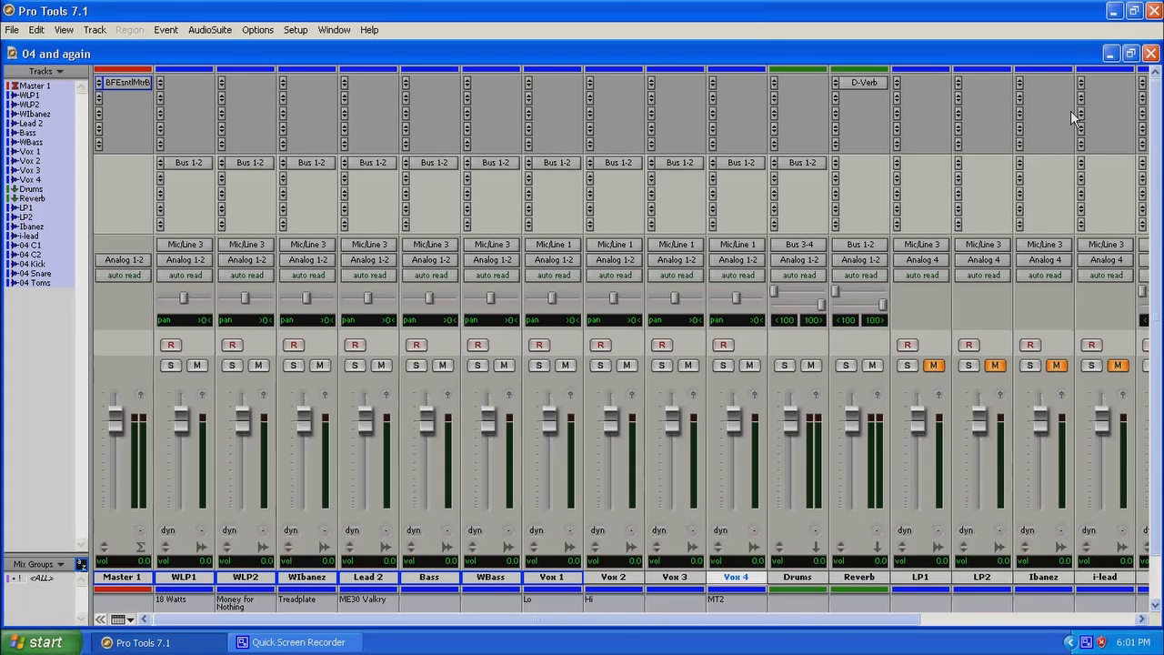
View the BF Essential Meter Bridge plug-in on the Master 1 track, then close it
mouse_move(507, 618)
mouse_down()
mouse_move(751, 628)
mouse_move(491, 623)
mouse_up()
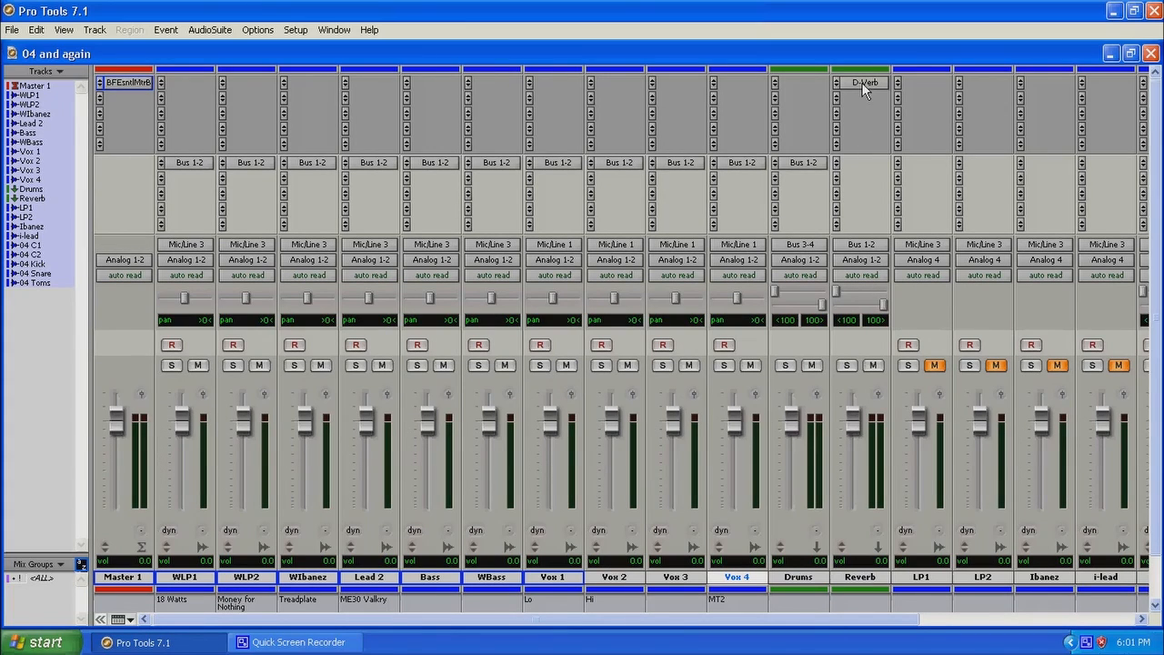
click(123, 83)
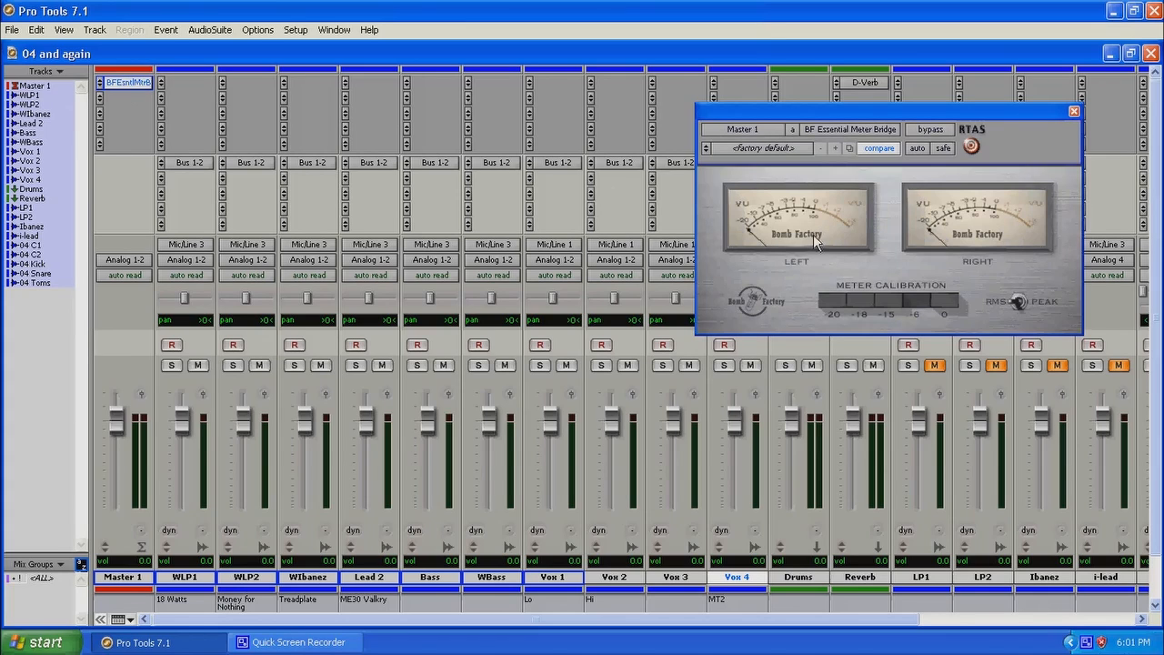
click(1074, 113)
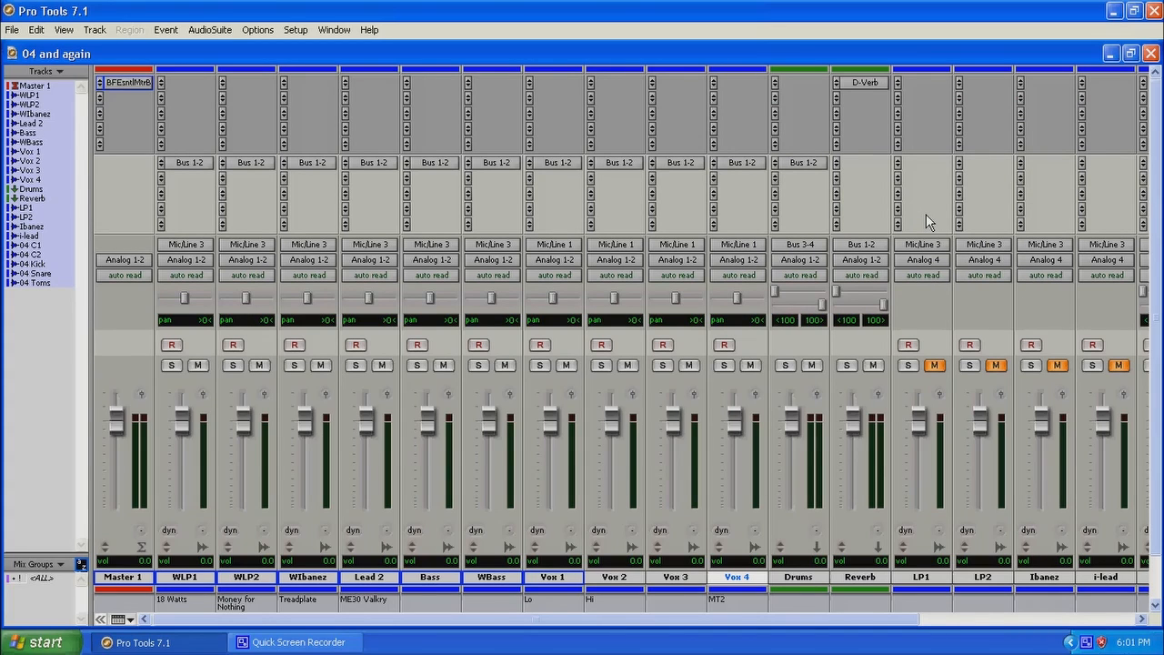
Look over the recorded tracks in the Edit window, then return to the maximized Mix window
click(1131, 54)
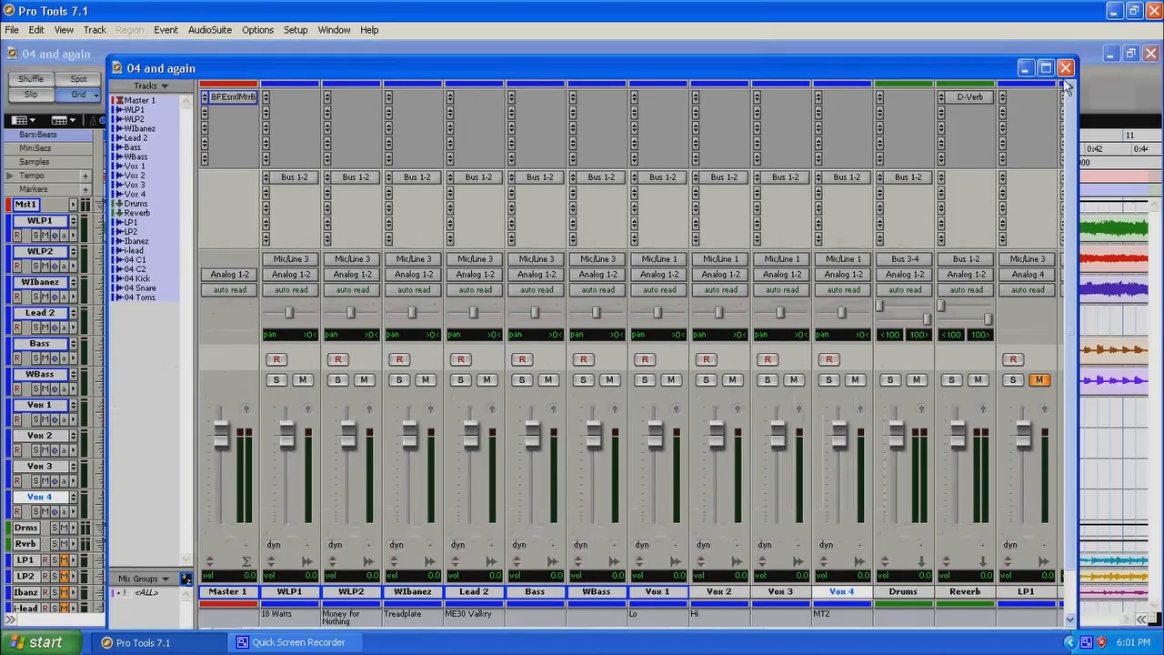
click(1025, 70)
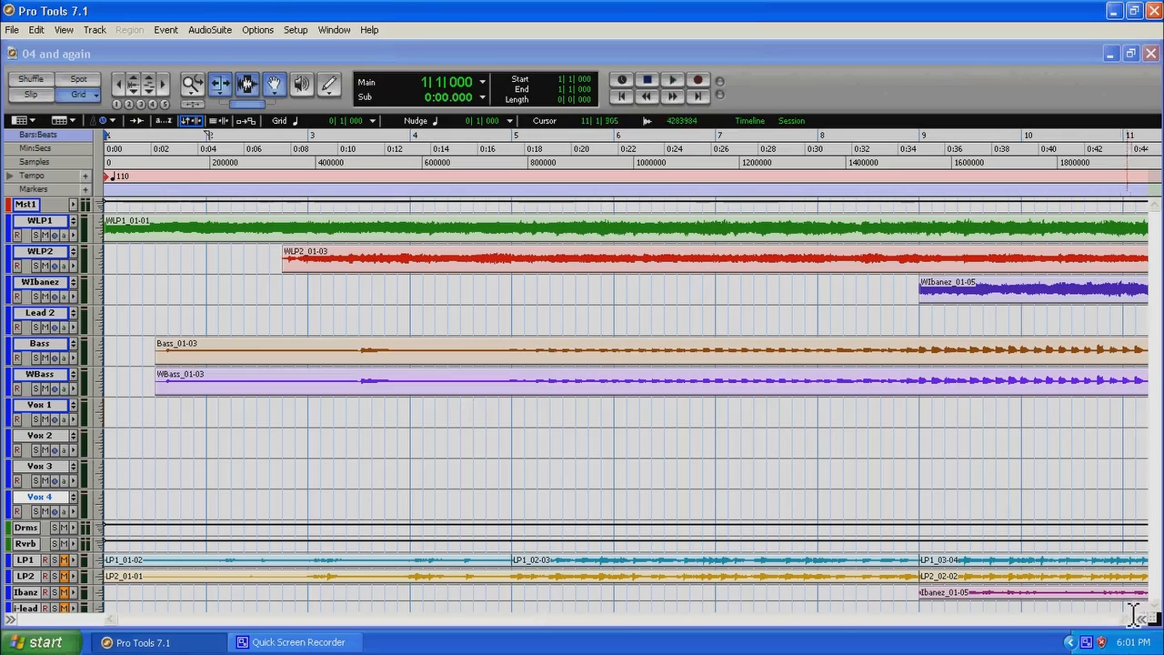
click(1097, 620)
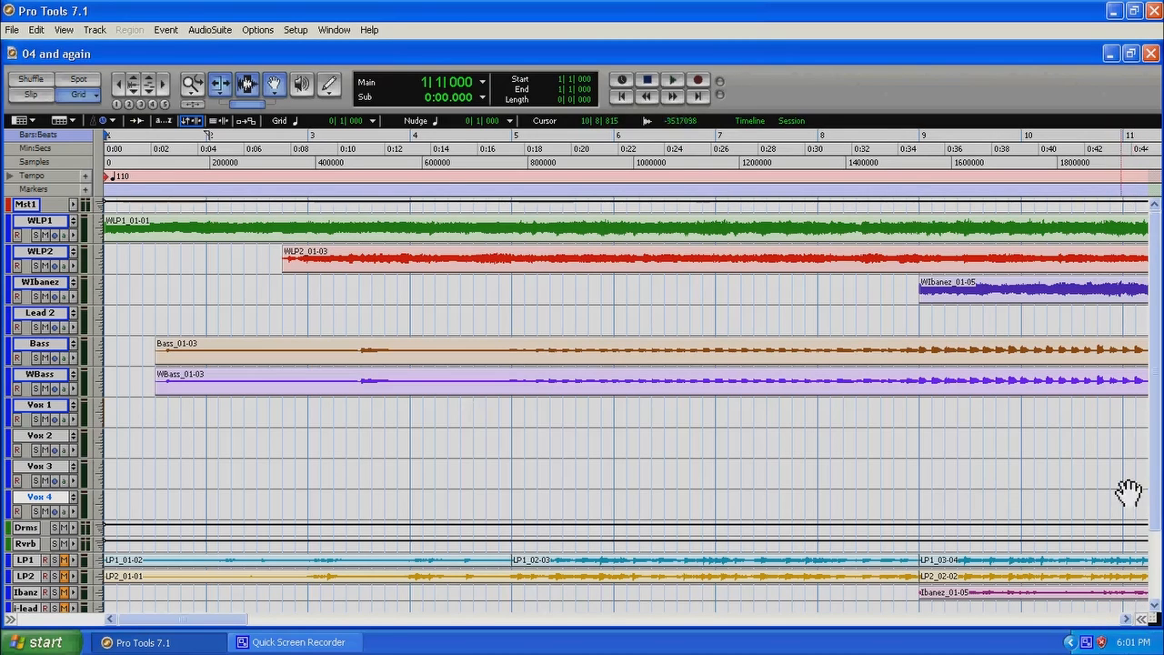
mouse_move(1156, 440)
mouse_down()
mouse_move(1153, 554)
mouse_move(1156, 442)
mouse_up()
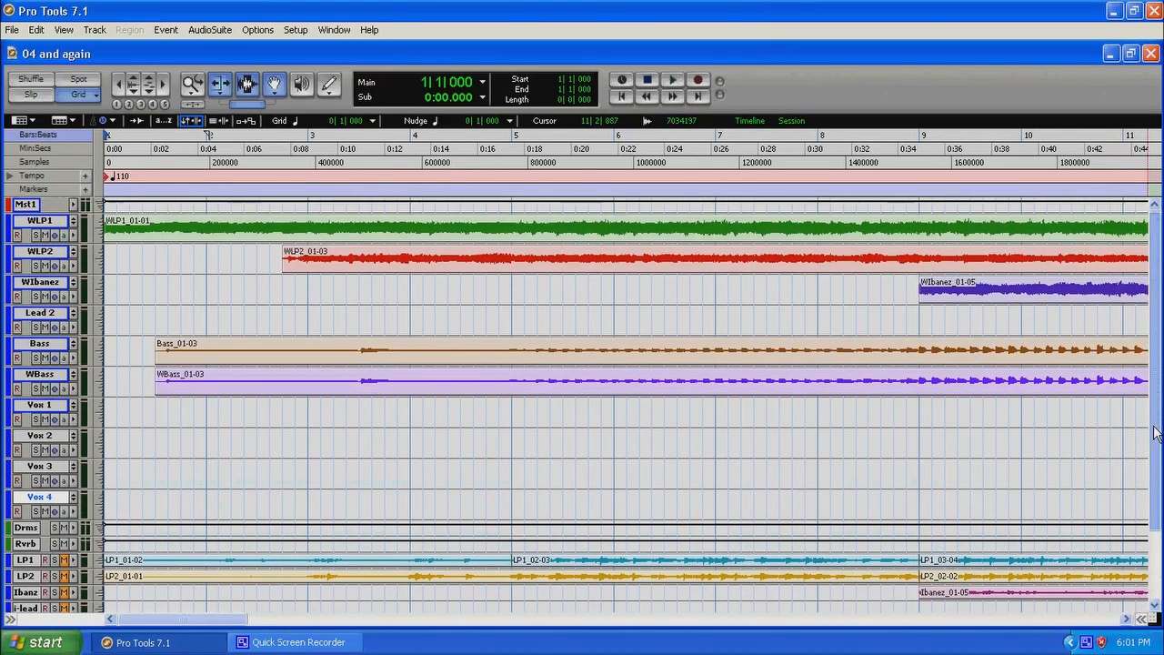
click(338, 29)
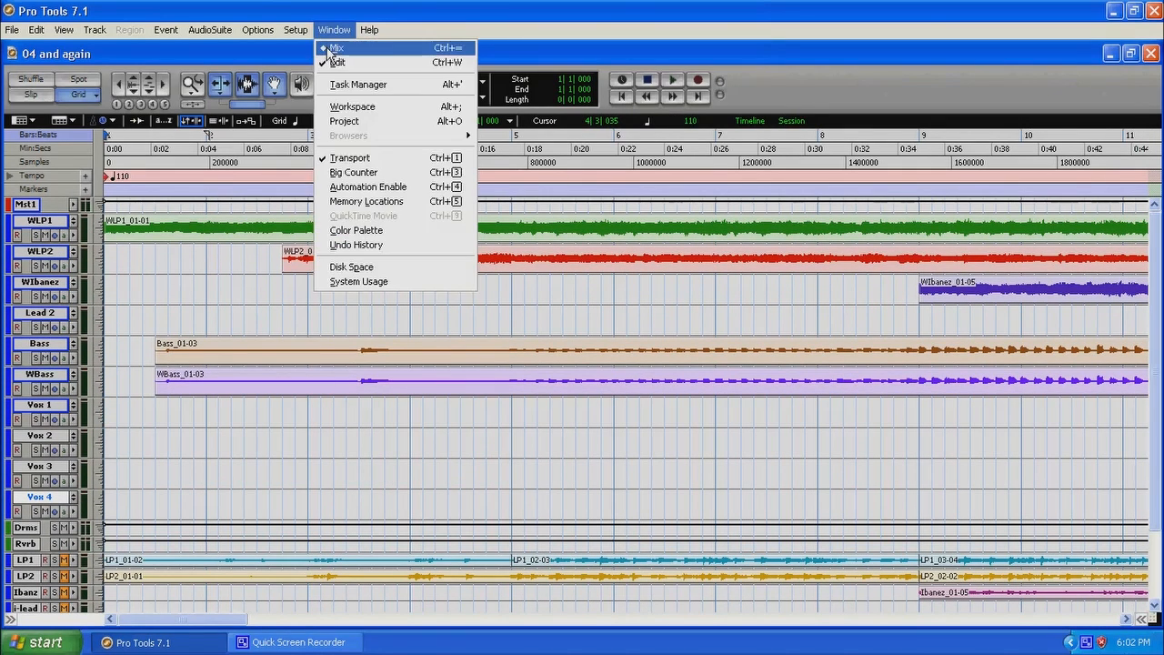
click(333, 46)
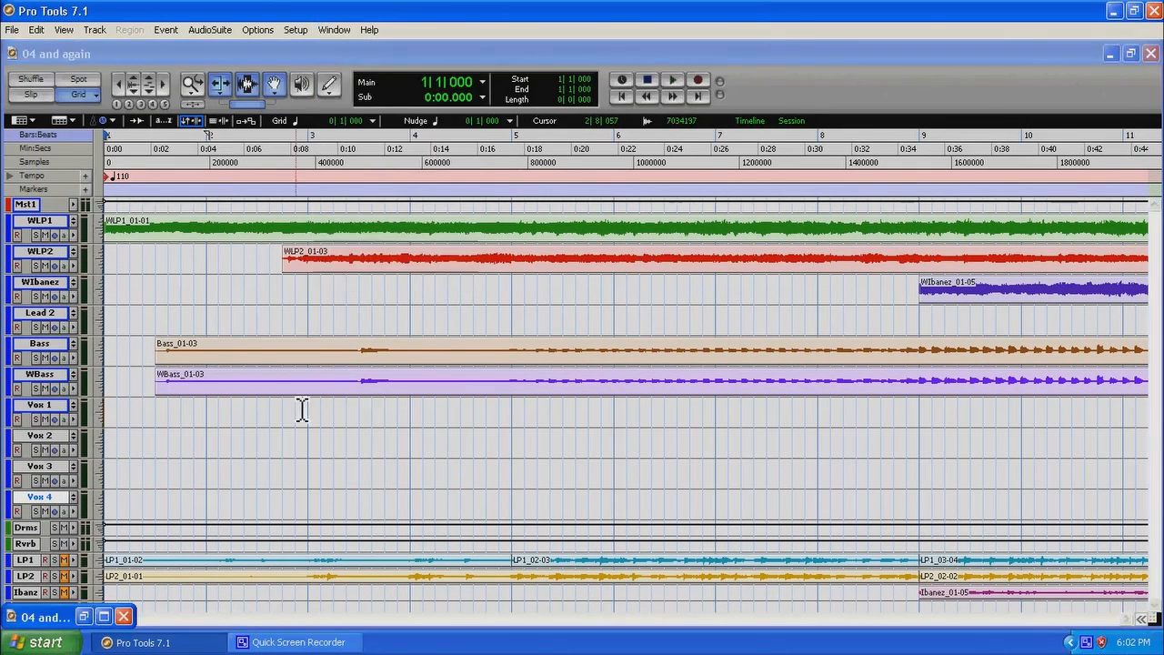
click(104, 617)
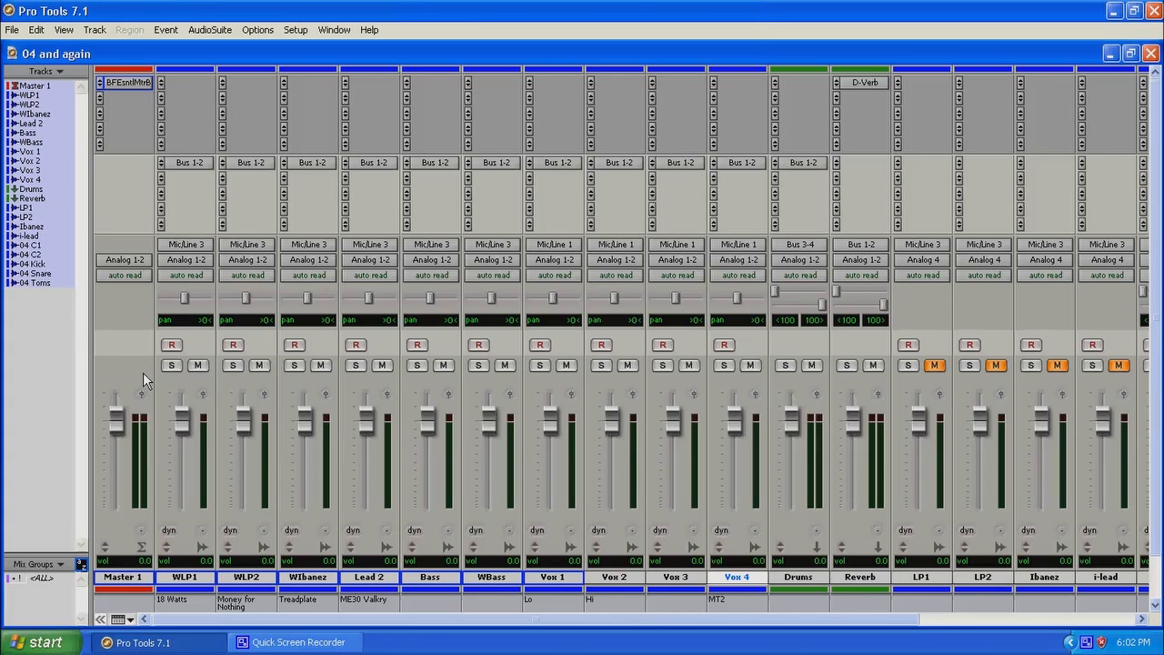
Play the session, then pan WLP1 fully left (<100) and WLP2 fully right (100>)
key(space)
drag(184, 300, 148, 298)
drag(245, 298, 270, 299)
Insert SansAmp PSA-1 (mono) on the WBass track's first insert slot and load the SansAmp factory preset 40 - Fuzz Face
click(471, 86)
mouse_move(505, 109)
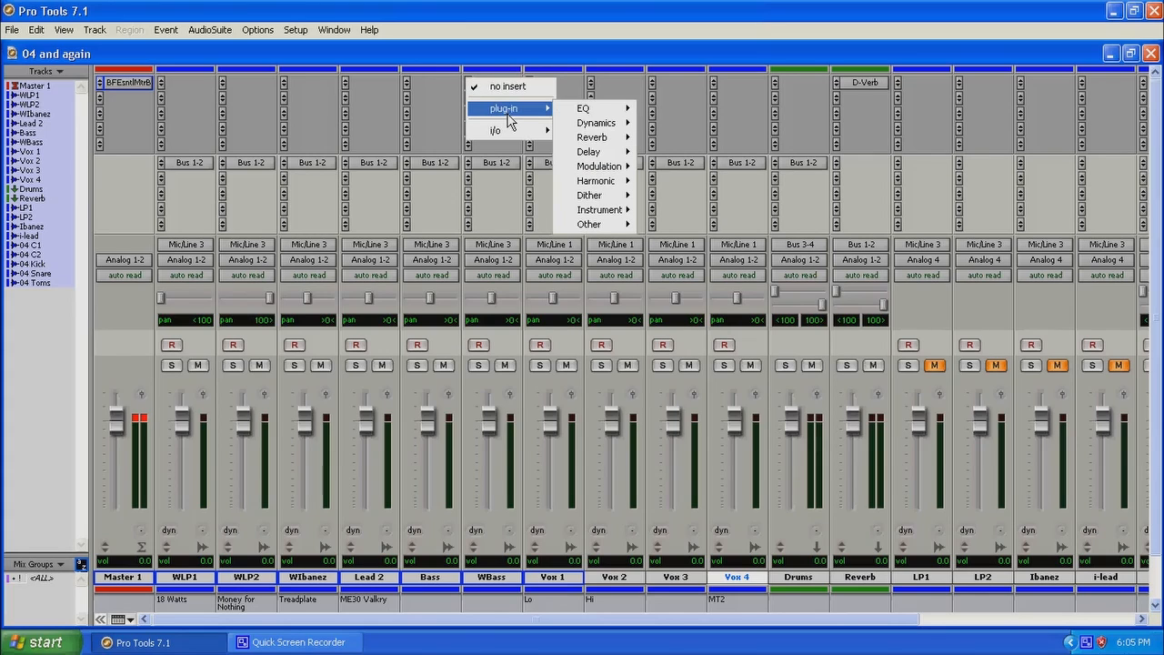
mouse_move(613, 186)
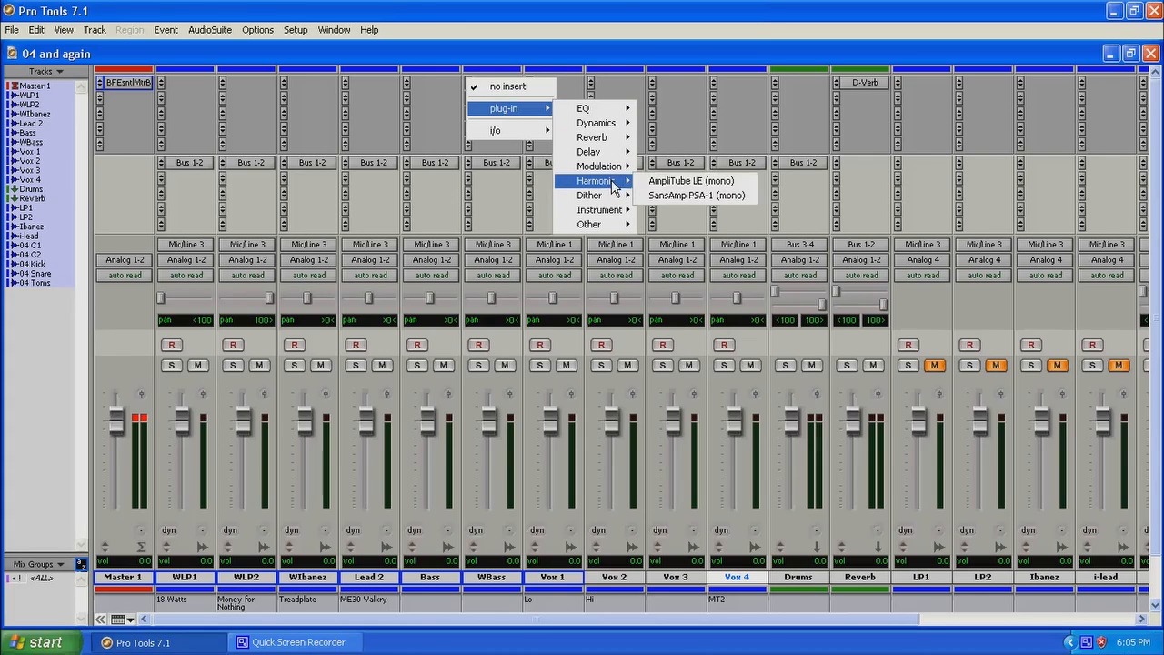
click(675, 195)
click(798, 145)
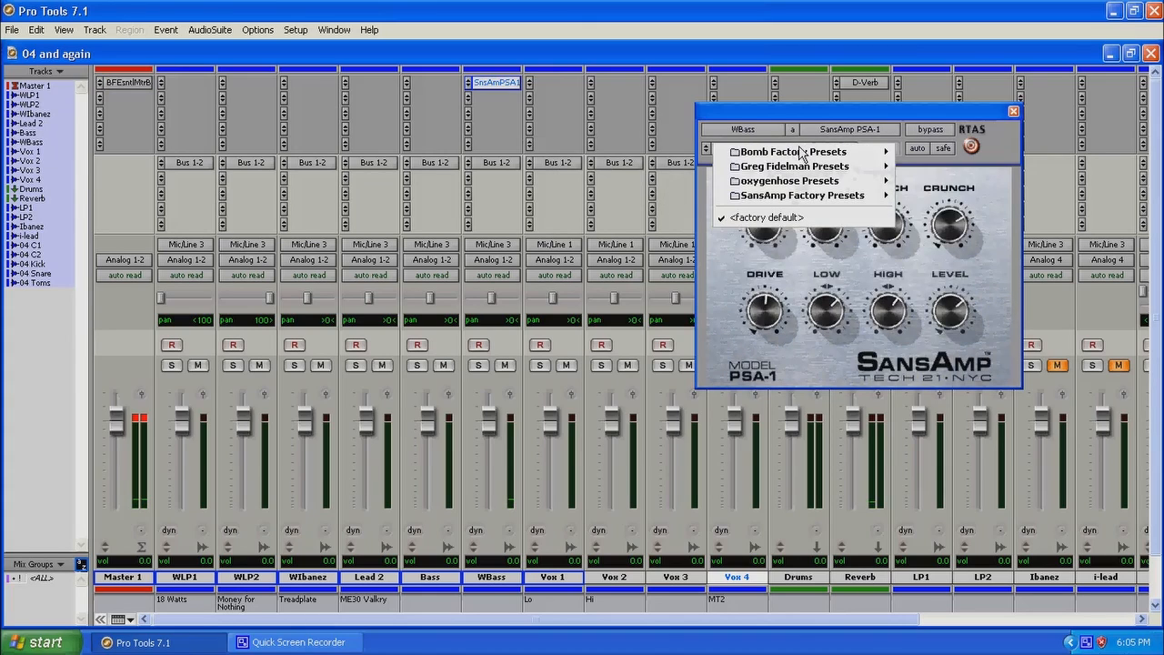
mouse_move(828, 185)
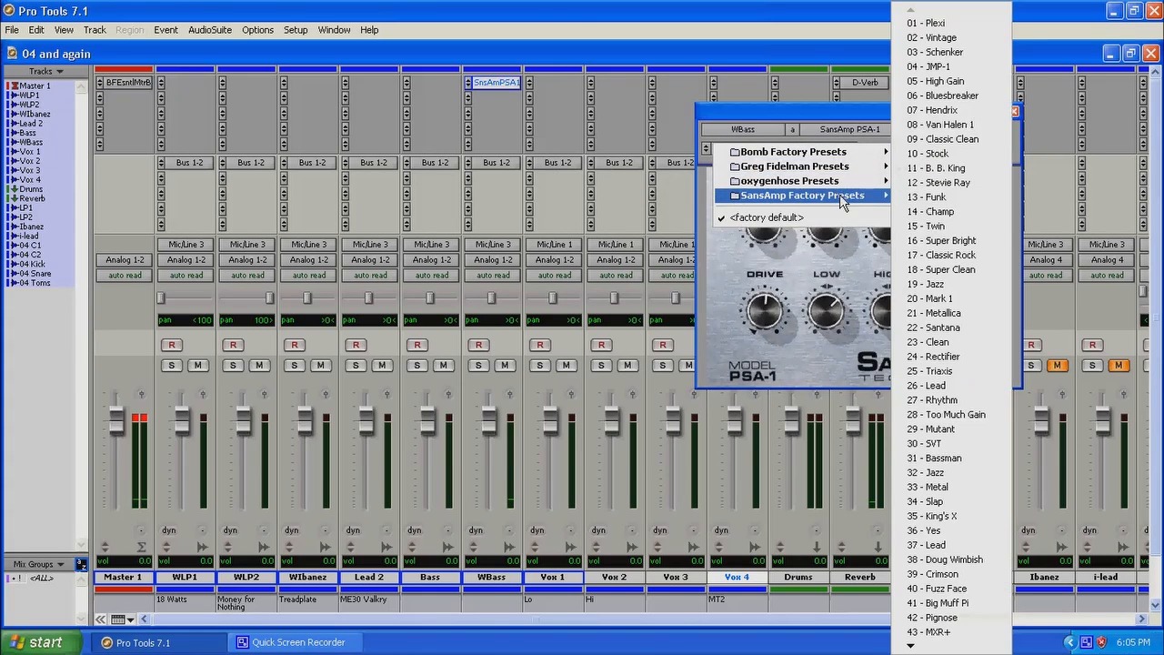
click(946, 589)
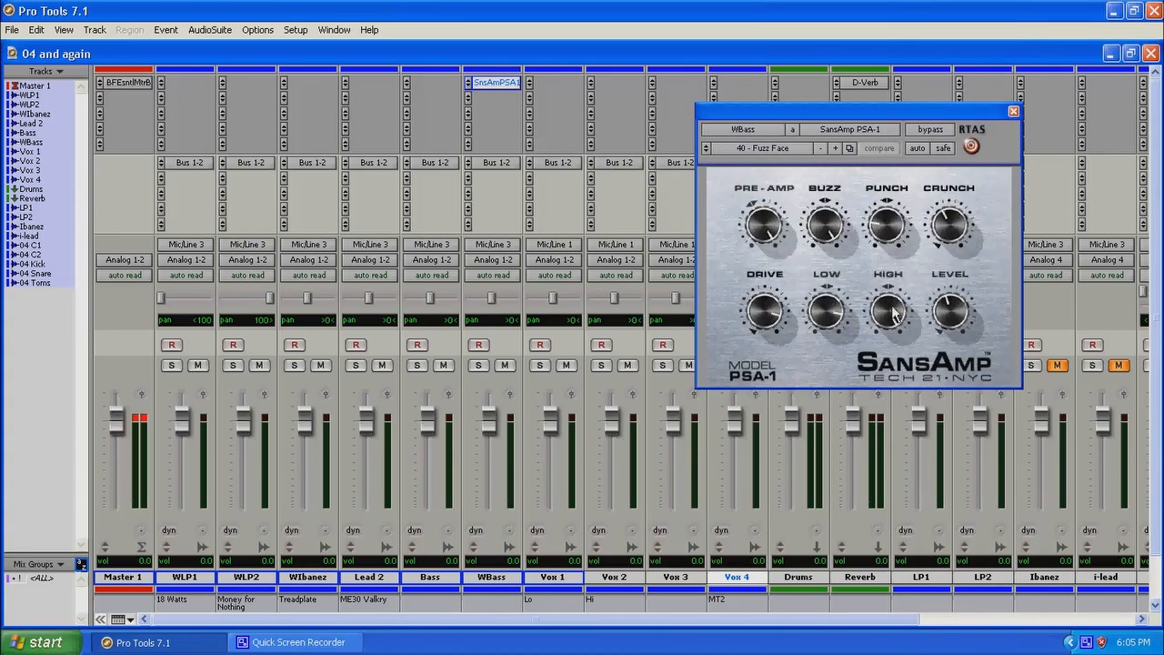
click(1014, 110)
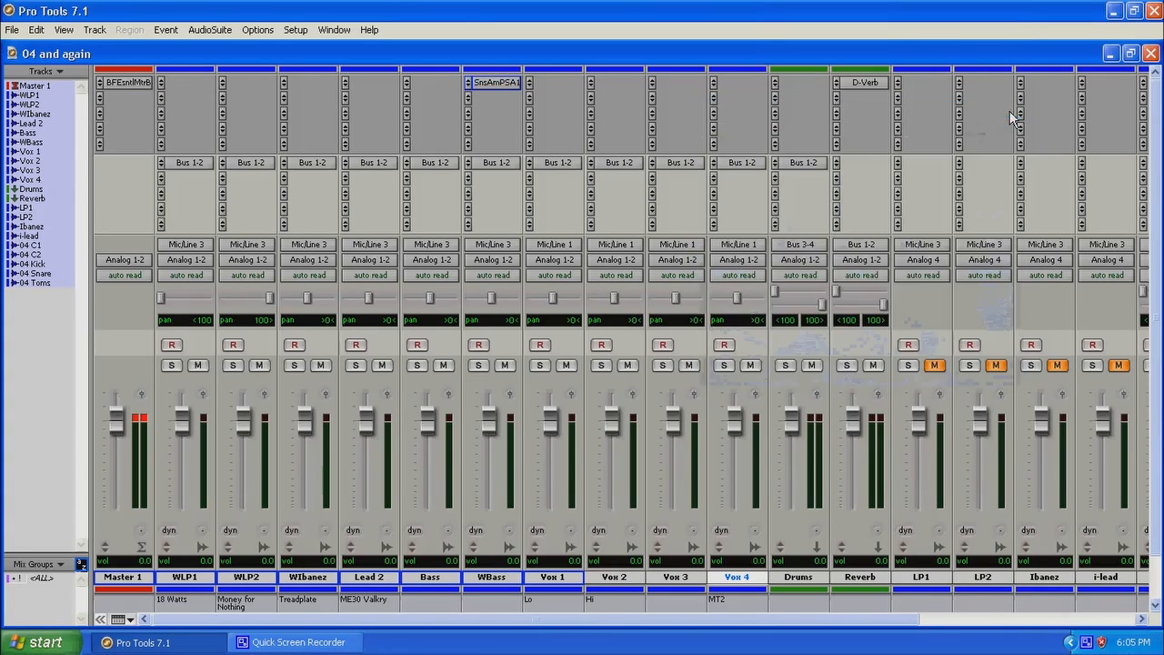
Solo the WBass track, lower its volume to -5.0 dB, and turn its solo off
click(479, 365)
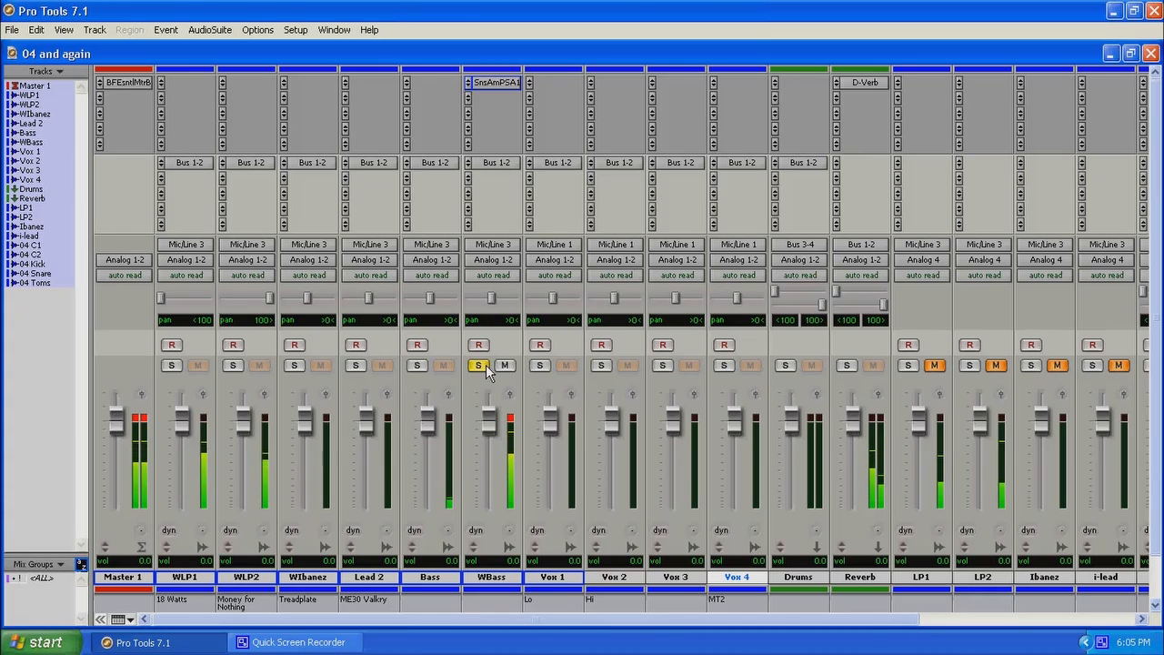
drag(488, 411, 485, 439)
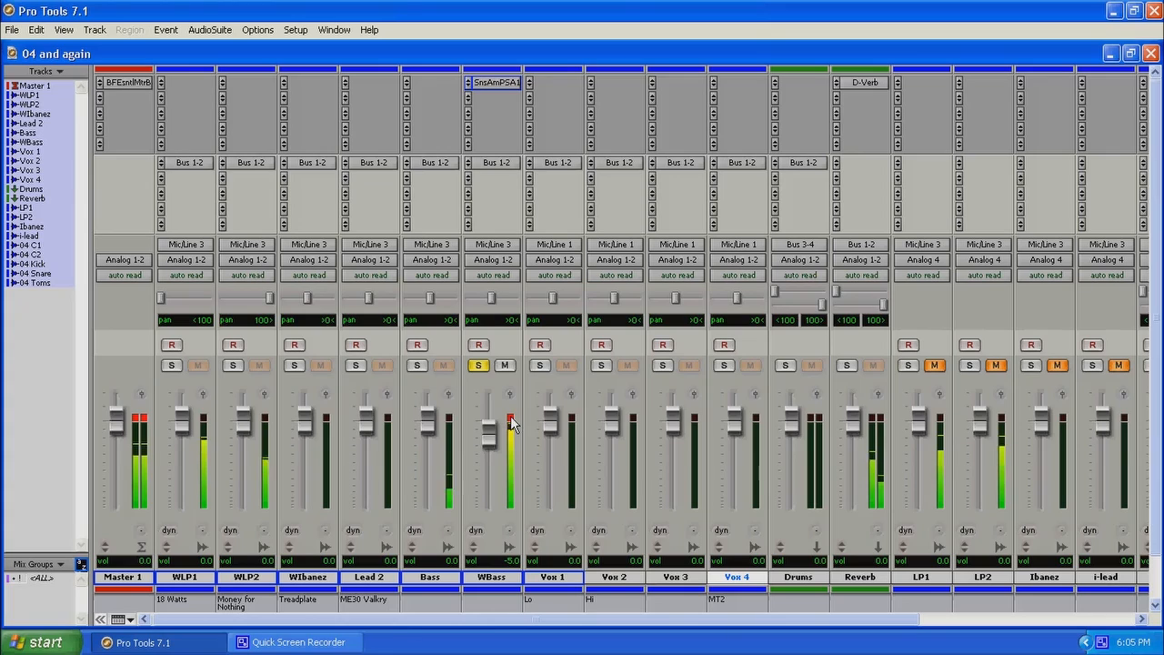
click(480, 366)
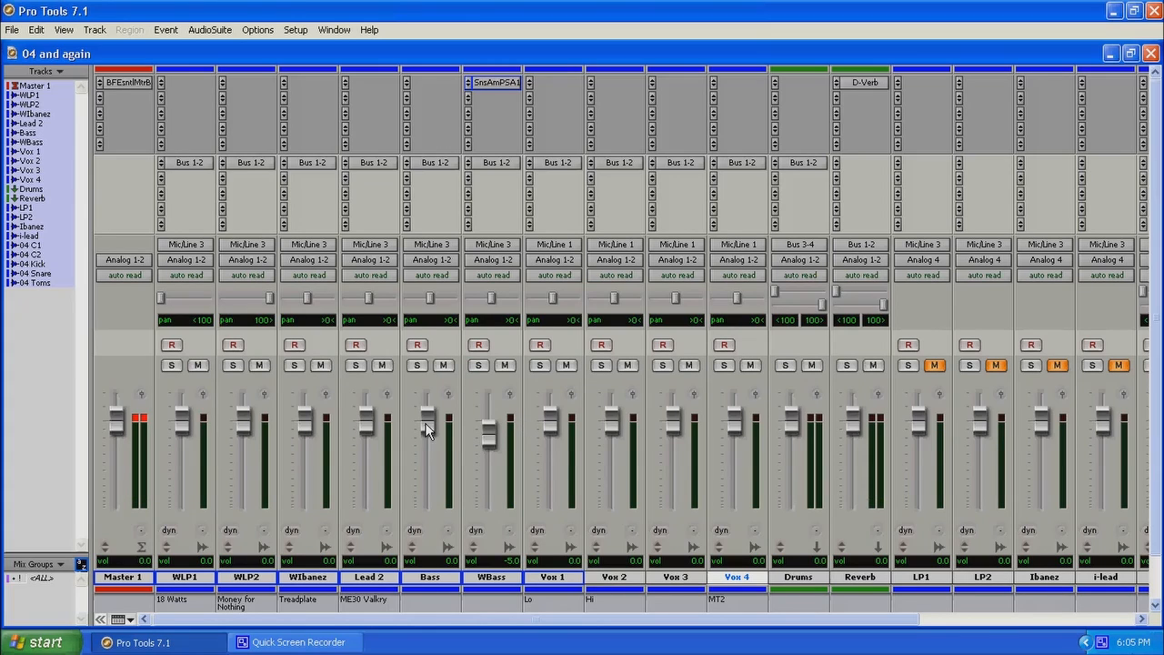
Solo the Bass track and raise its volume to +3.0 dB
click(420, 367)
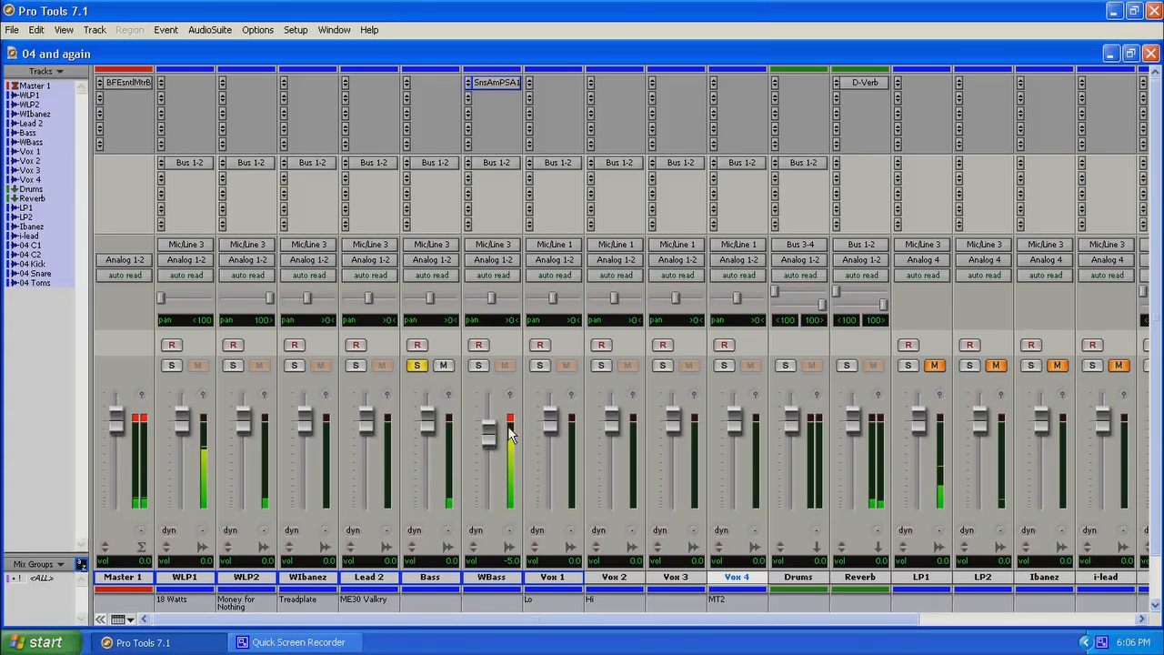
drag(428, 430, 428, 413)
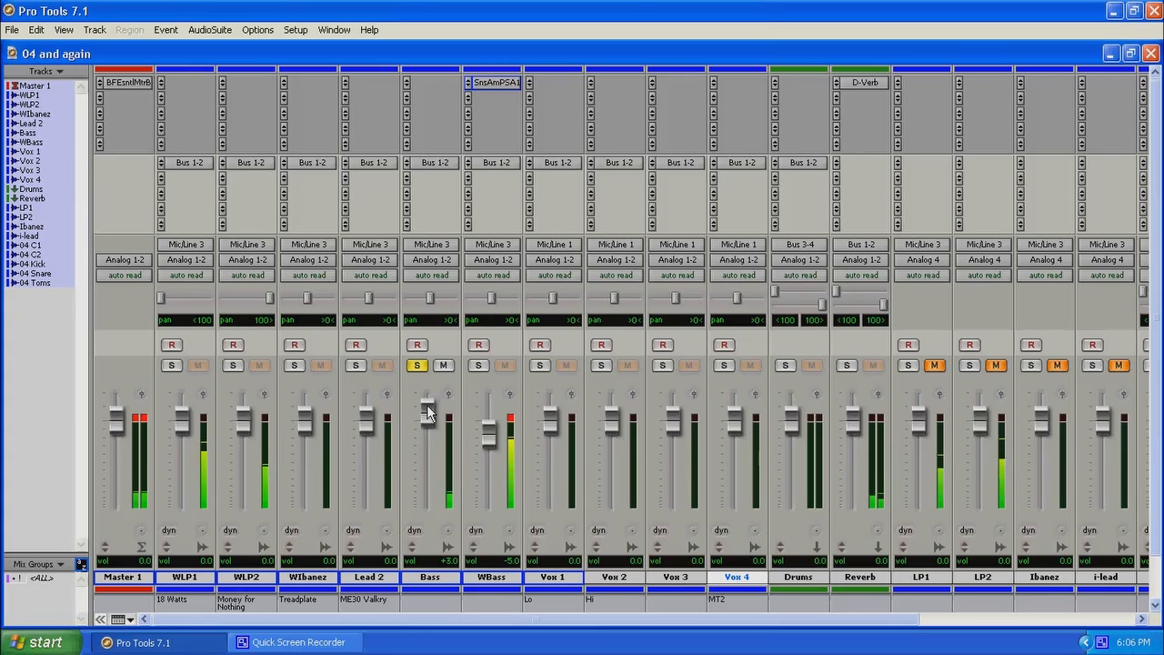
Insert 1-Band EQ 3 (mono) on the Bass track as a Low-Pass filter, then turn the track's solo off
click(406, 87)
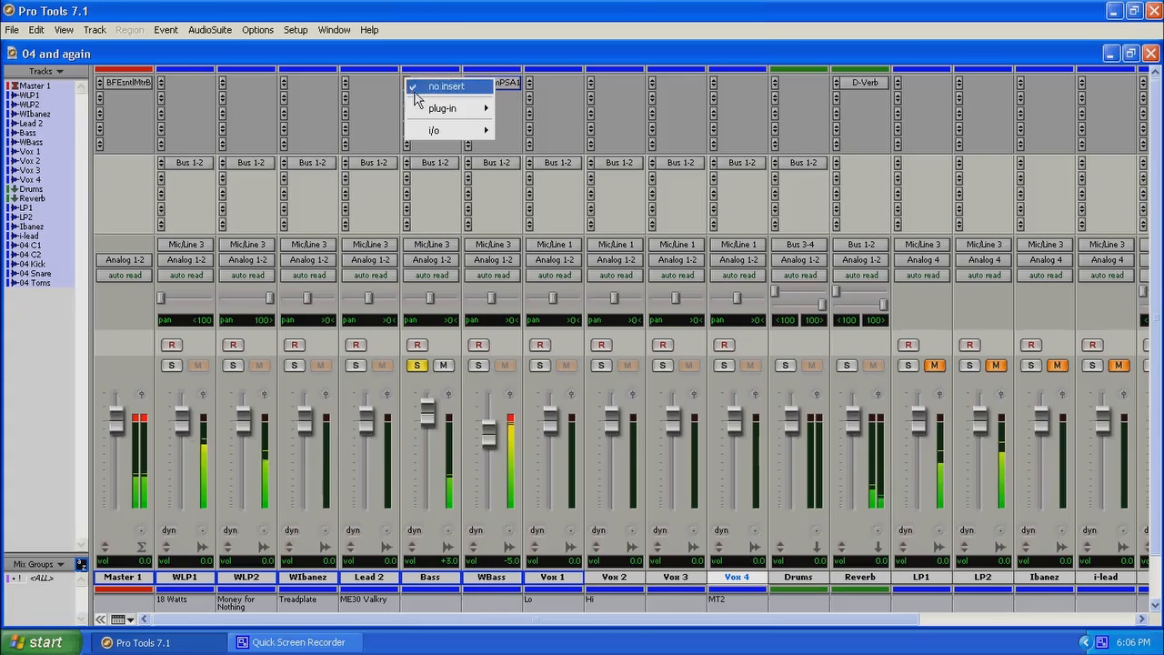
mouse_move(469, 109)
mouse_move(522, 111)
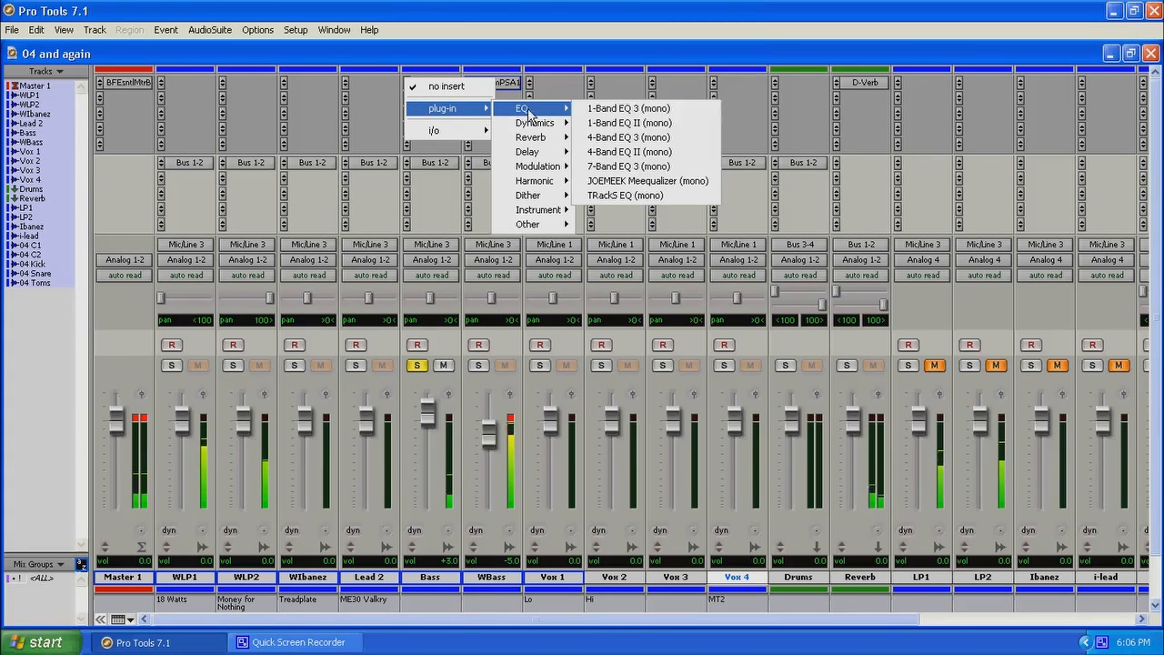
click(600, 110)
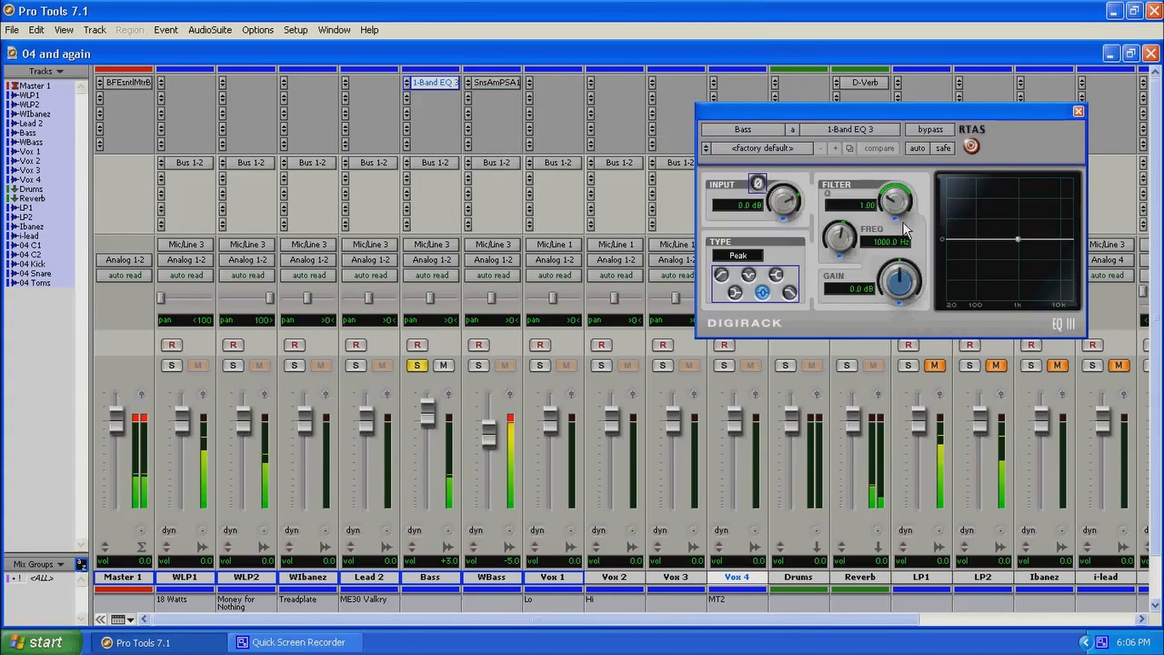
click(789, 293)
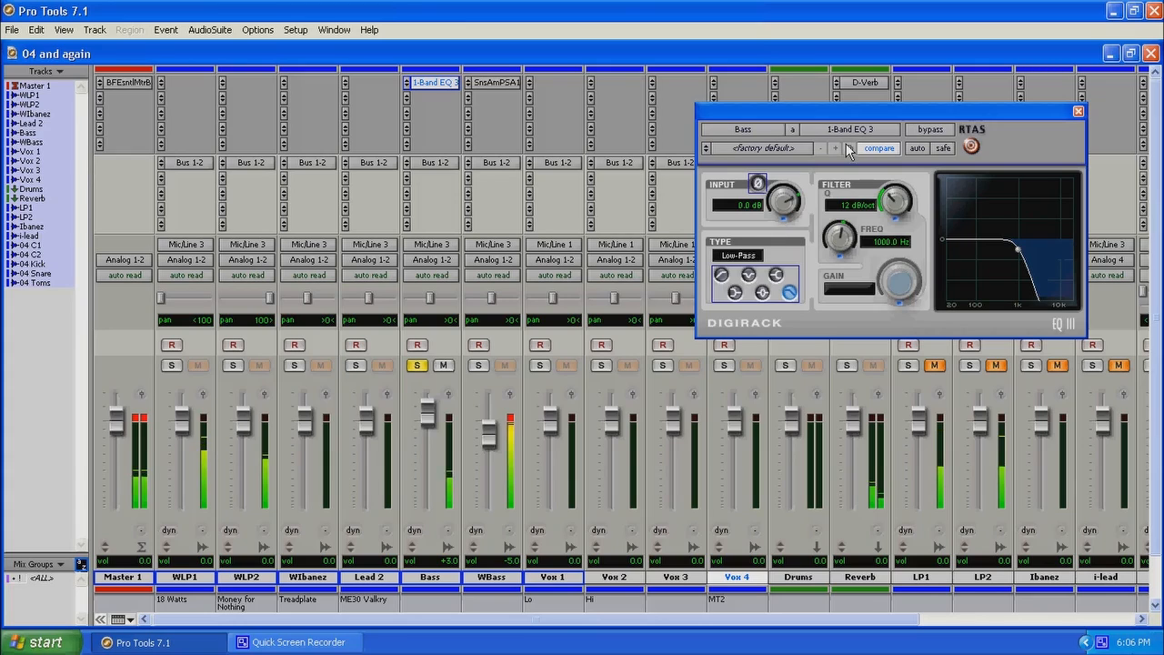
click(1079, 112)
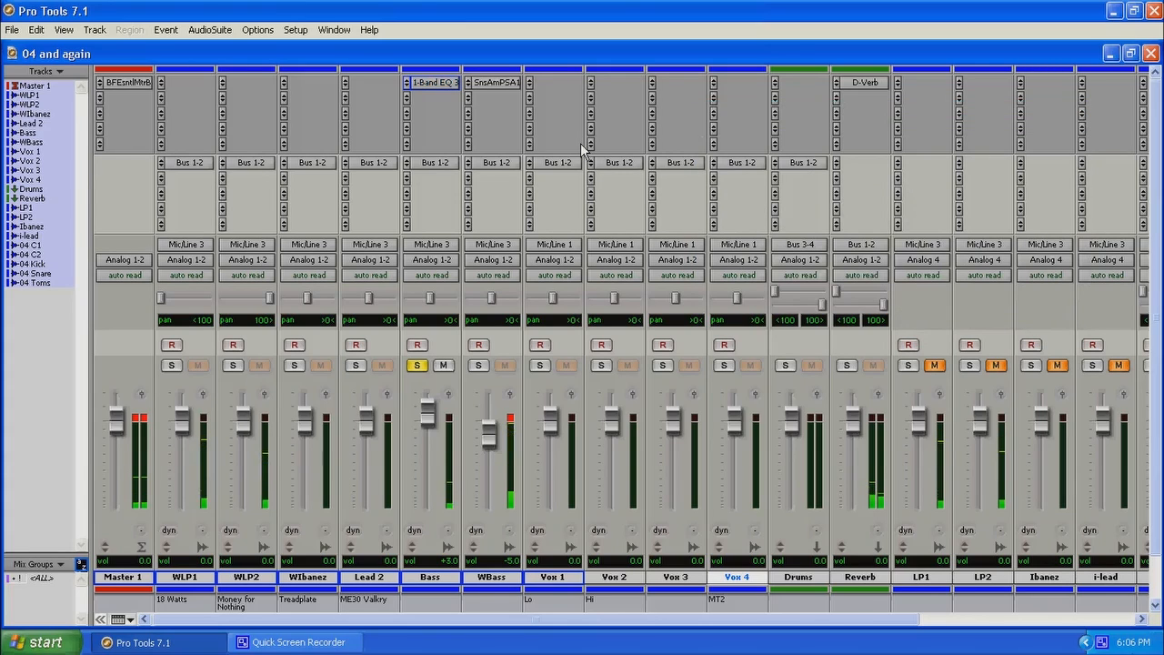
click(416, 365)
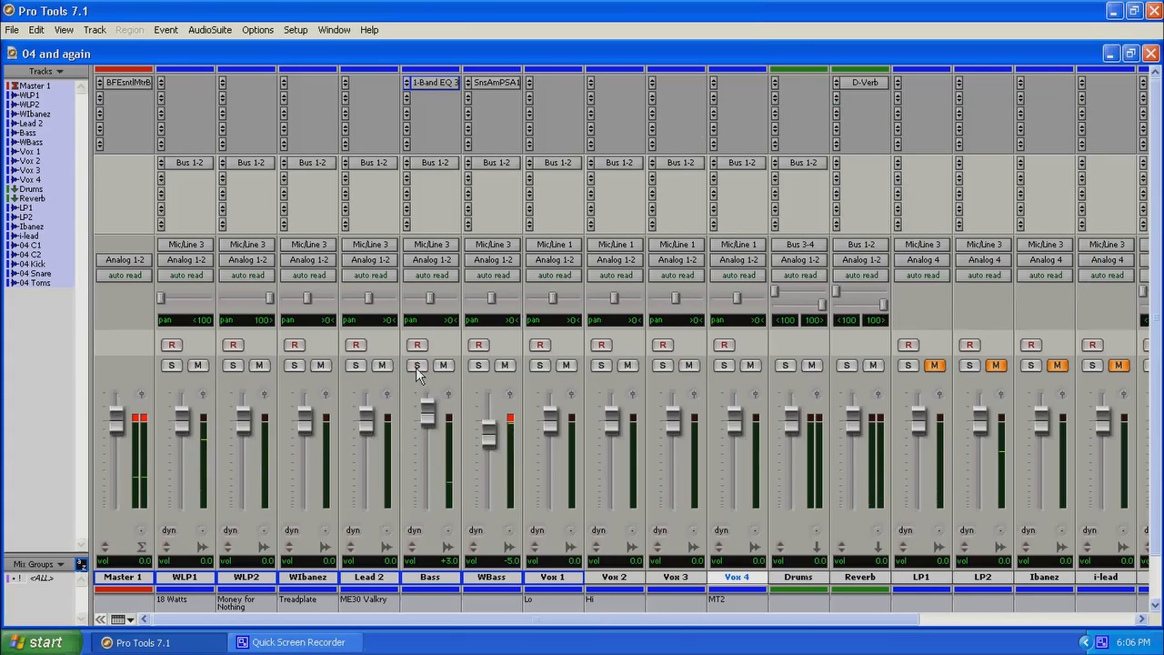
Inspect the Bus 5 send on the 04 Kick track and close its send window
drag(764, 617, 966, 631)
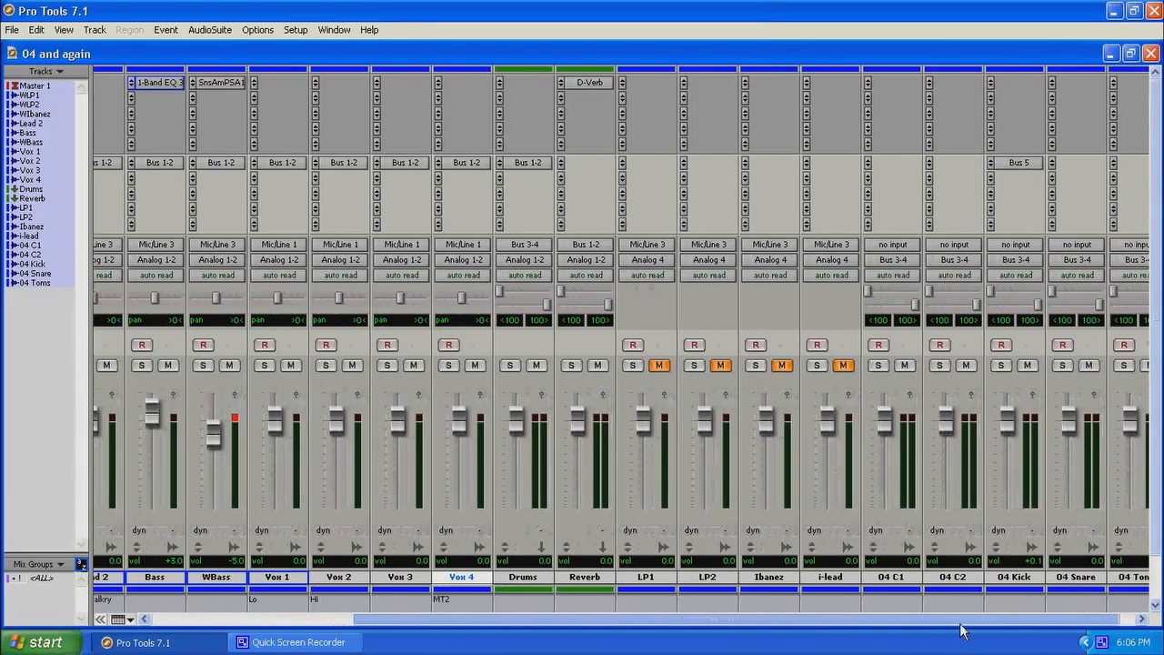
click(1013, 163)
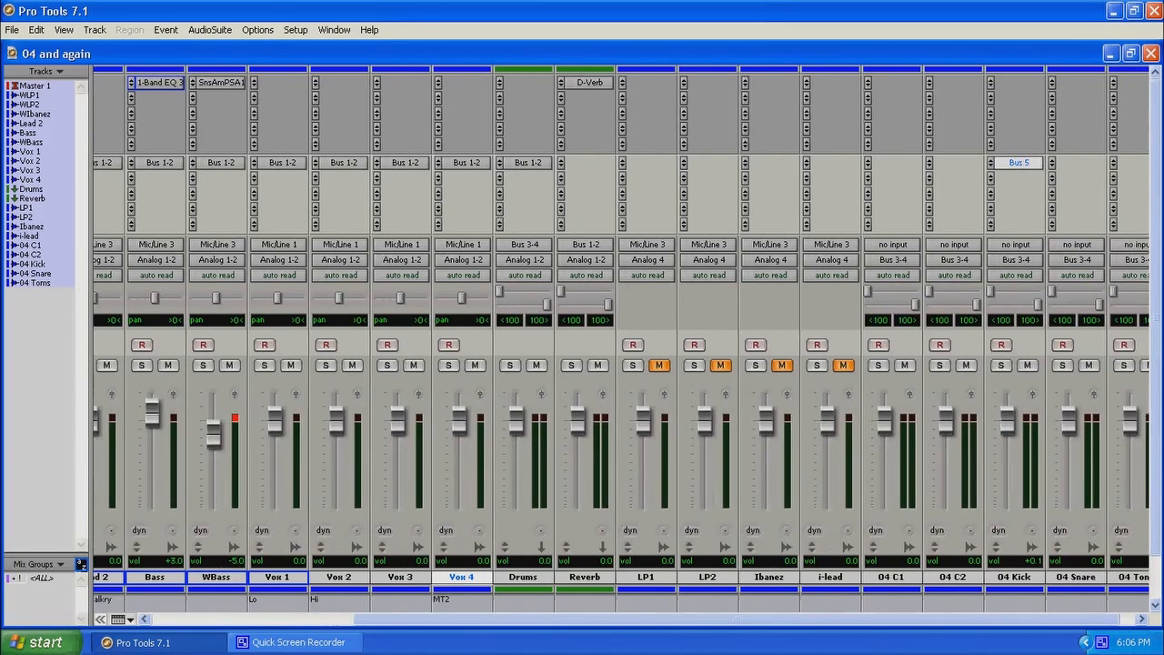
drag(1110, 260, 1072, 215)
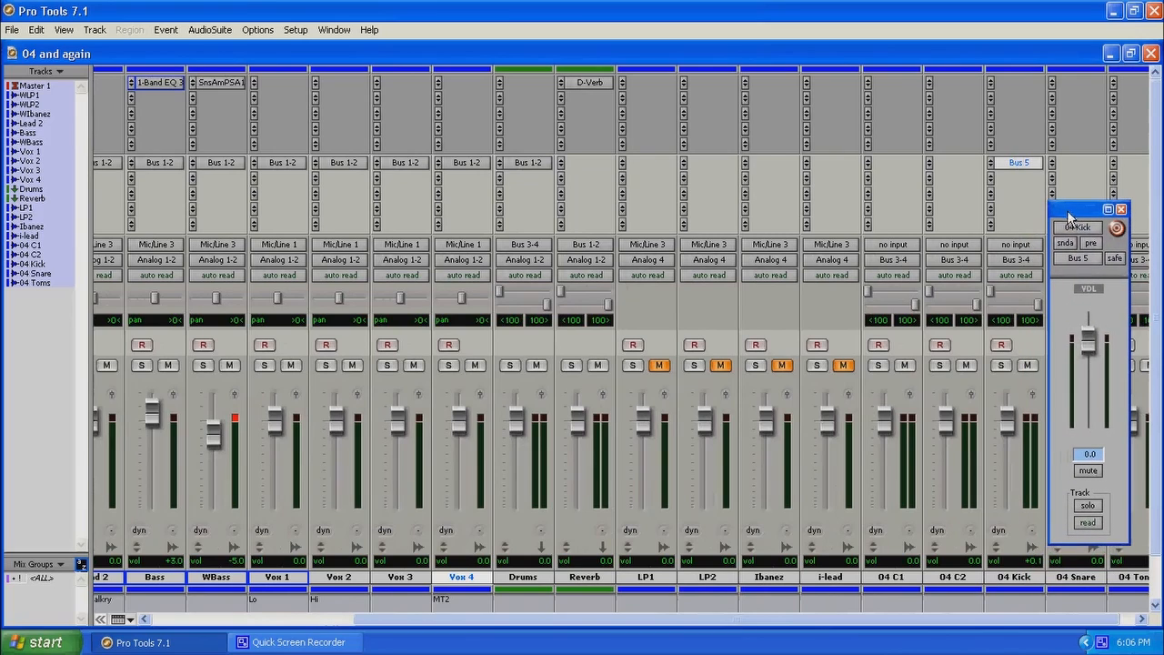
click(1123, 211)
drag(525, 623, 305, 626)
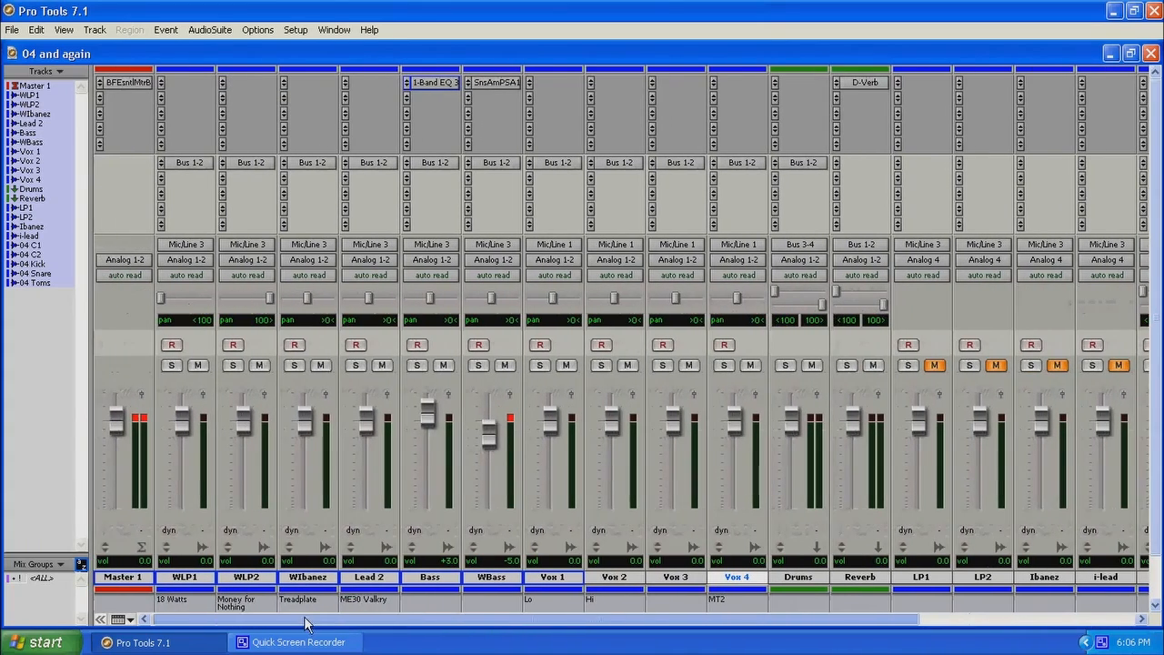
Insert Compressor/Limiter Dyn 3 (mono) on the WBass track below the existing plug-in and set its key input to Bus 5
click(465, 102)
mouse_move(496, 124)
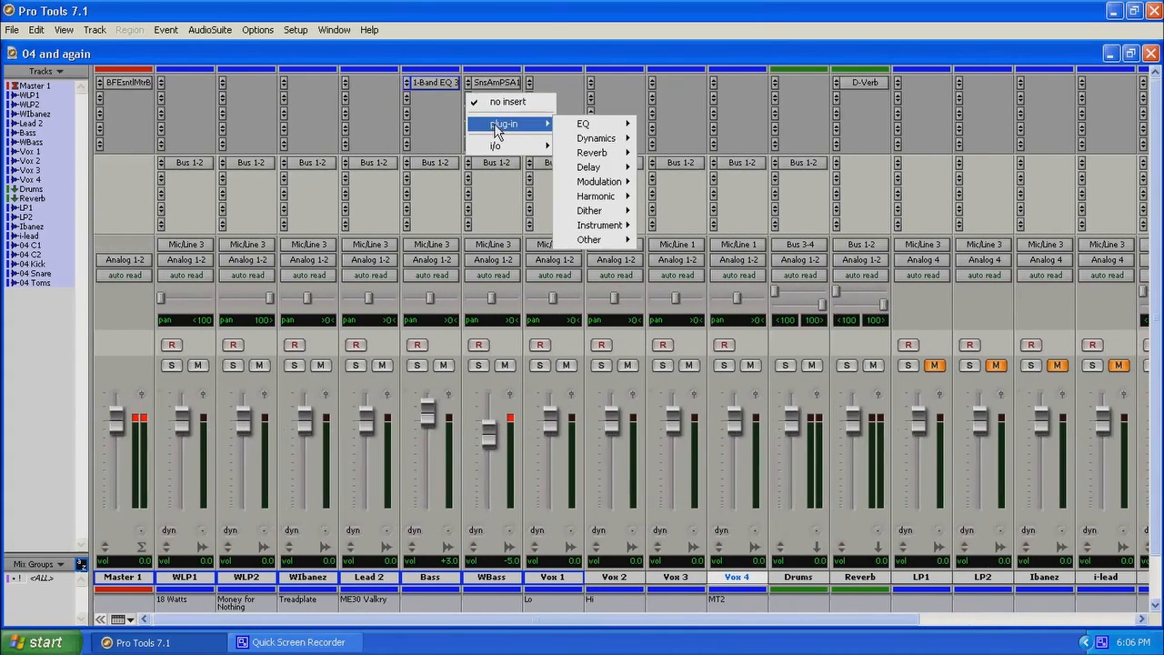
mouse_move(586, 141)
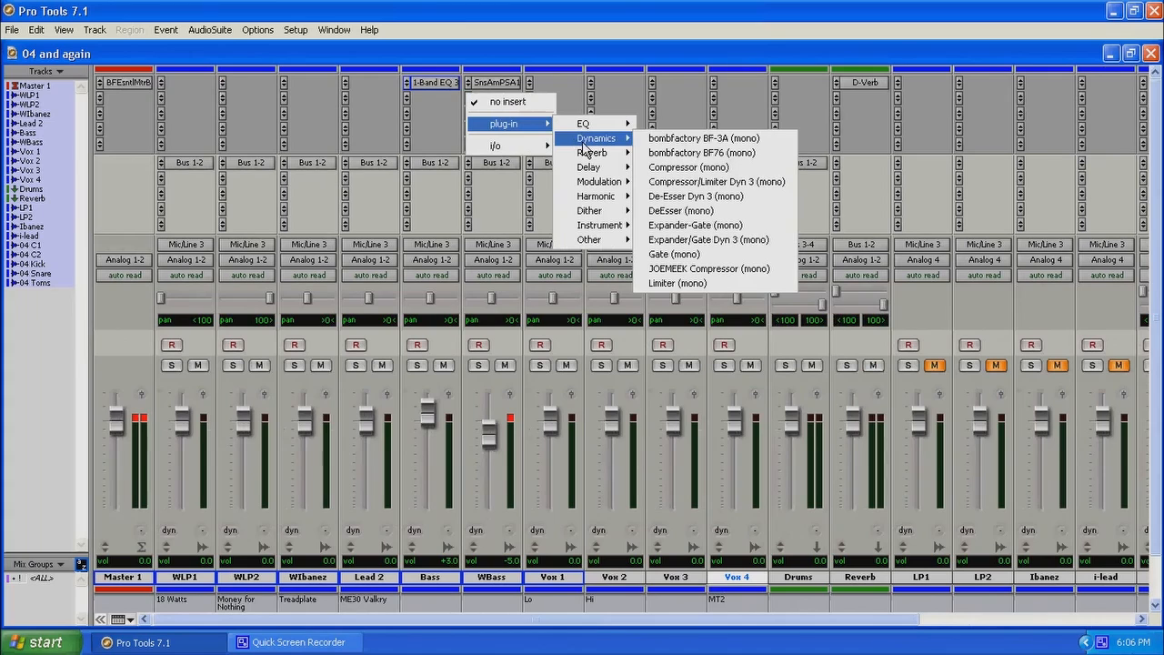
click(700, 179)
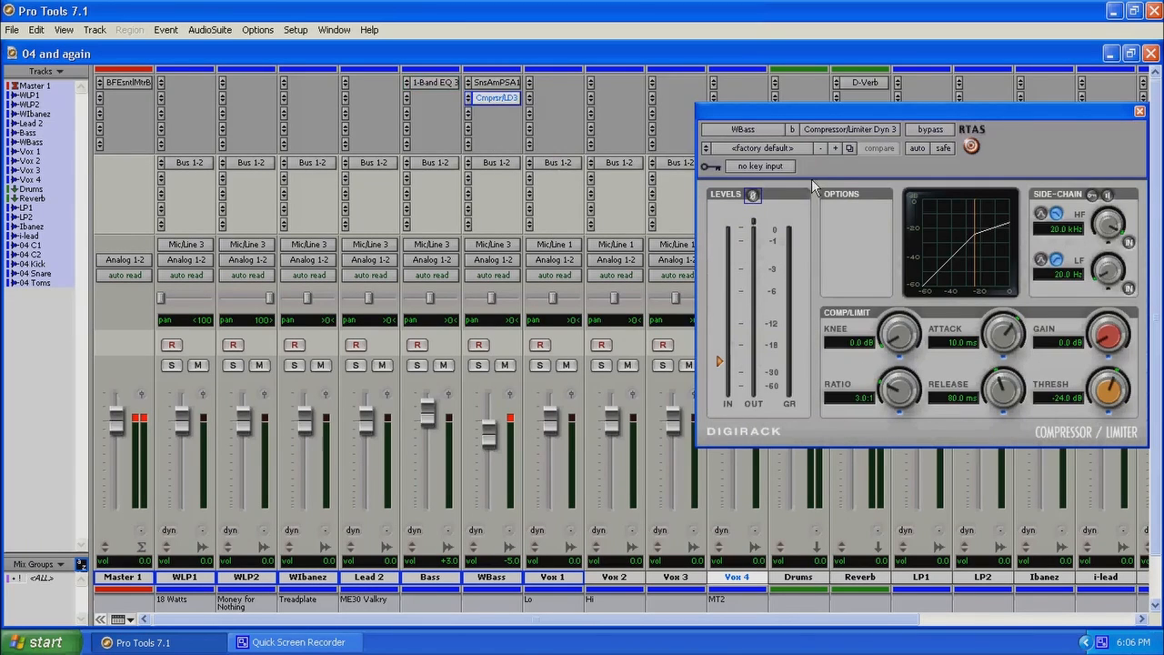
click(780, 167)
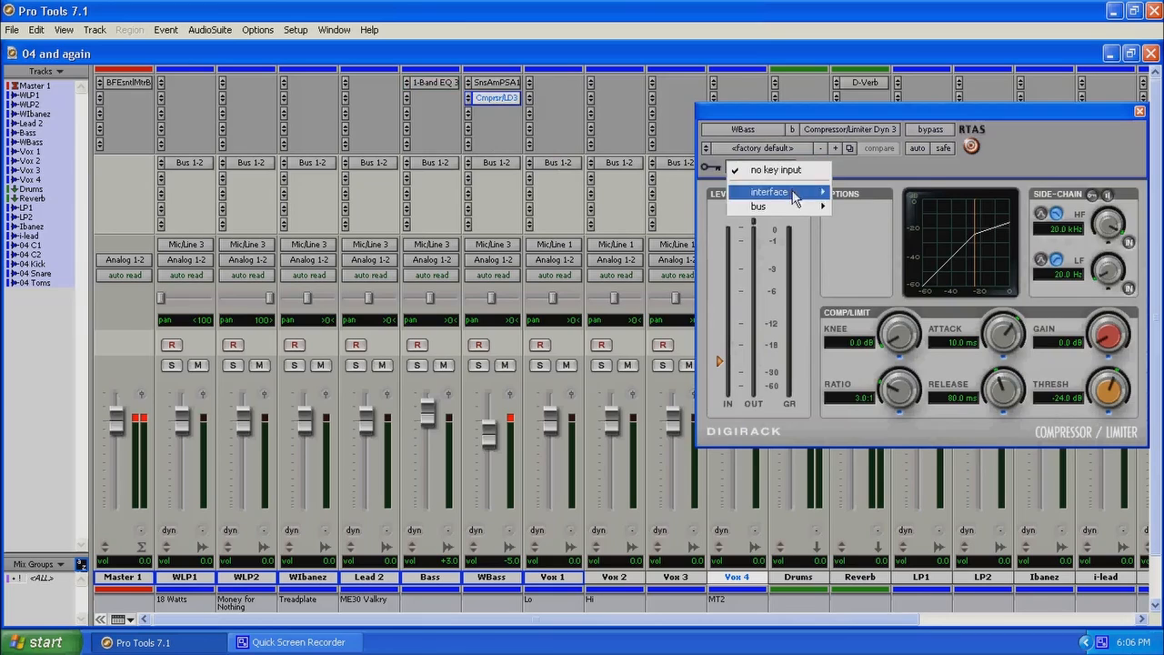
mouse_move(794, 209)
click(868, 253)
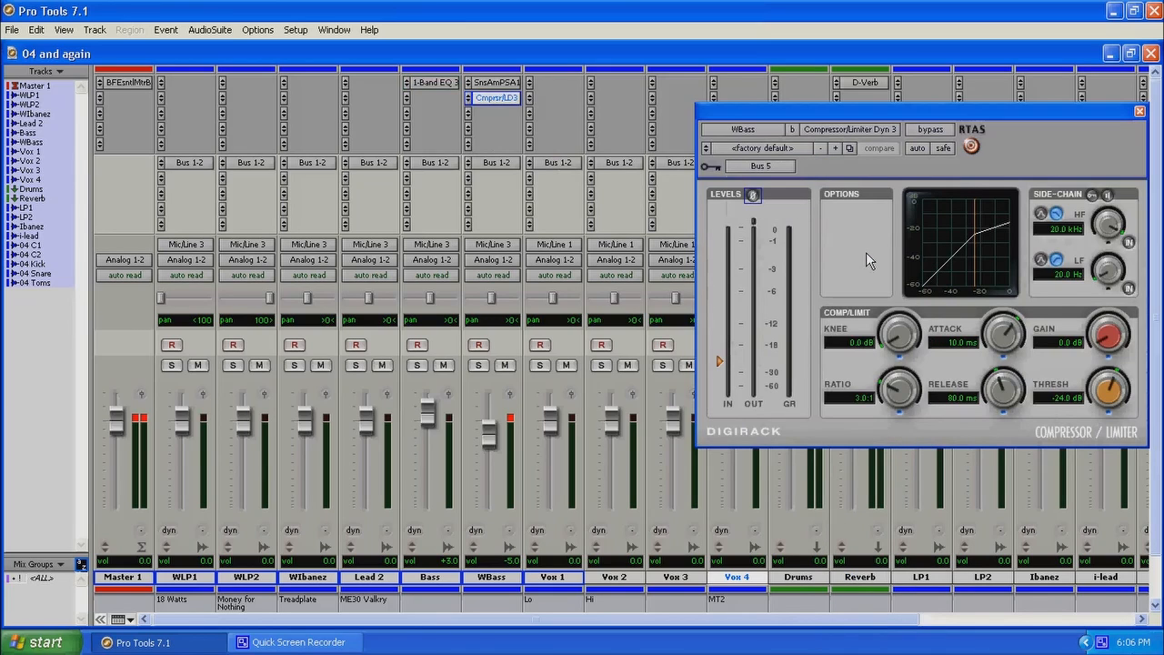
Load the Bass Kick Sidechain preset in the WBass compressor and close its window
click(799, 147)
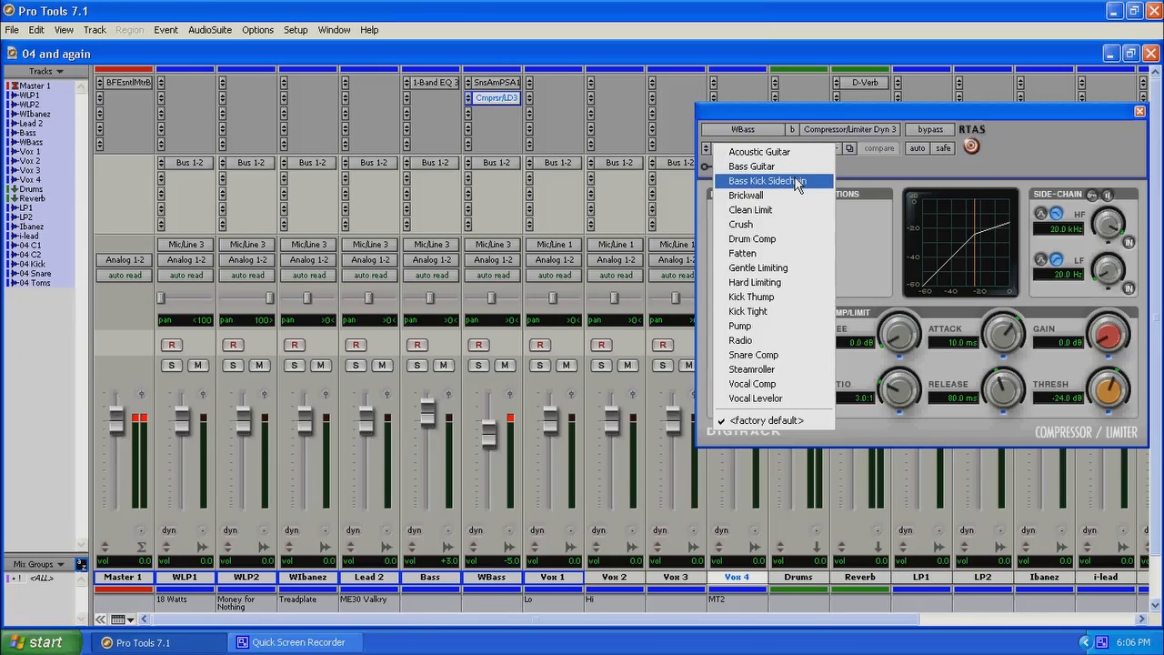
click(797, 181)
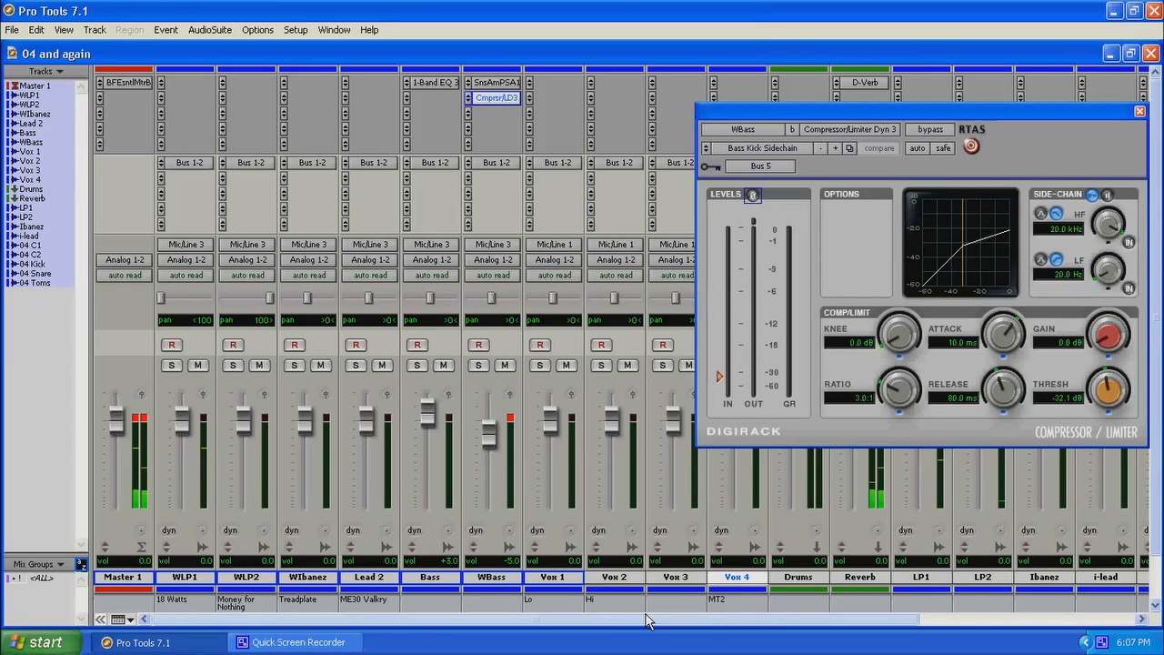
click(1140, 111)
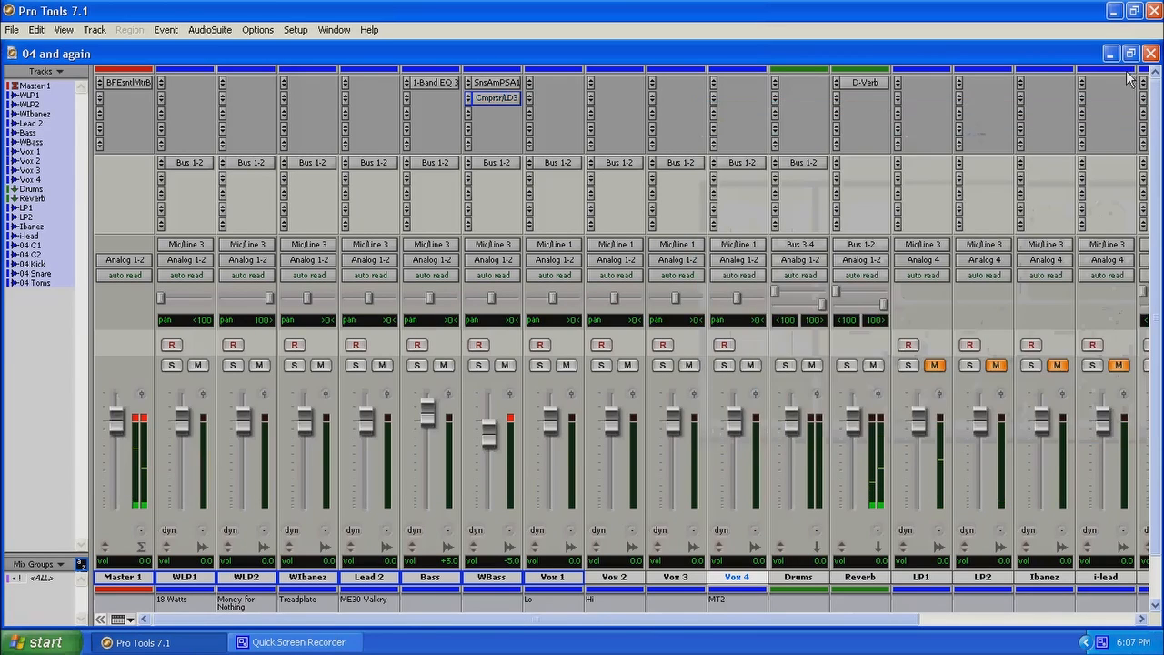
Move the playback position to bar 9 in the Edit window, and check the WBass compressor's meters during playback in the Mix window
click(1113, 55)
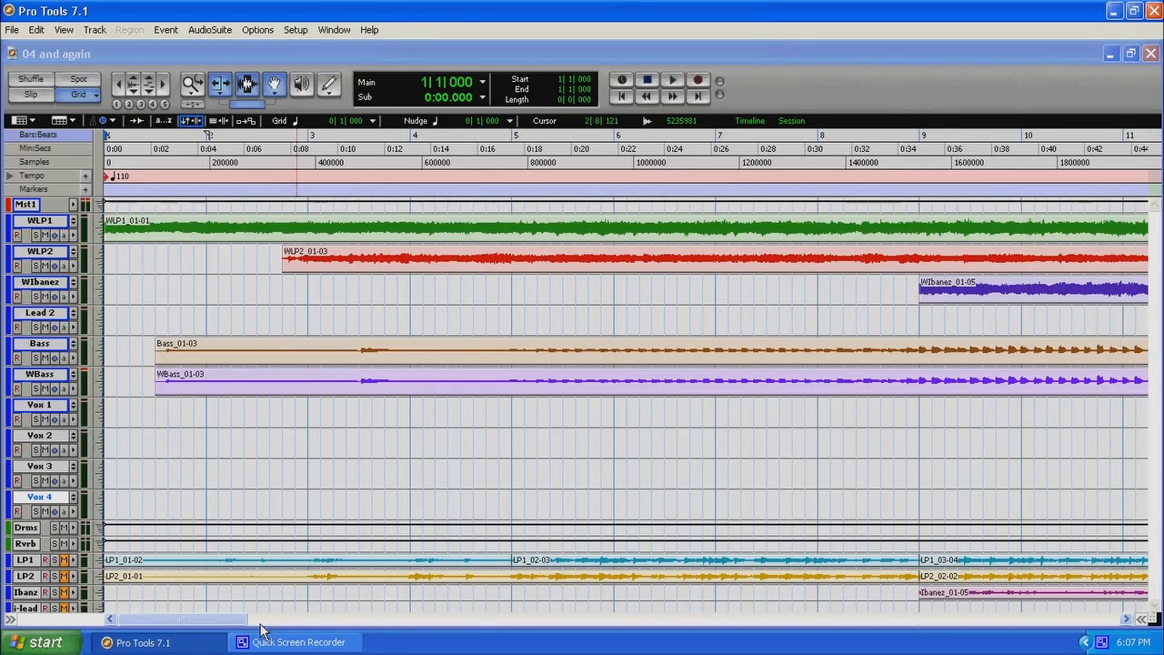
drag(225, 626, 269, 626)
click(558, 416)
click(334, 29)
click(333, 48)
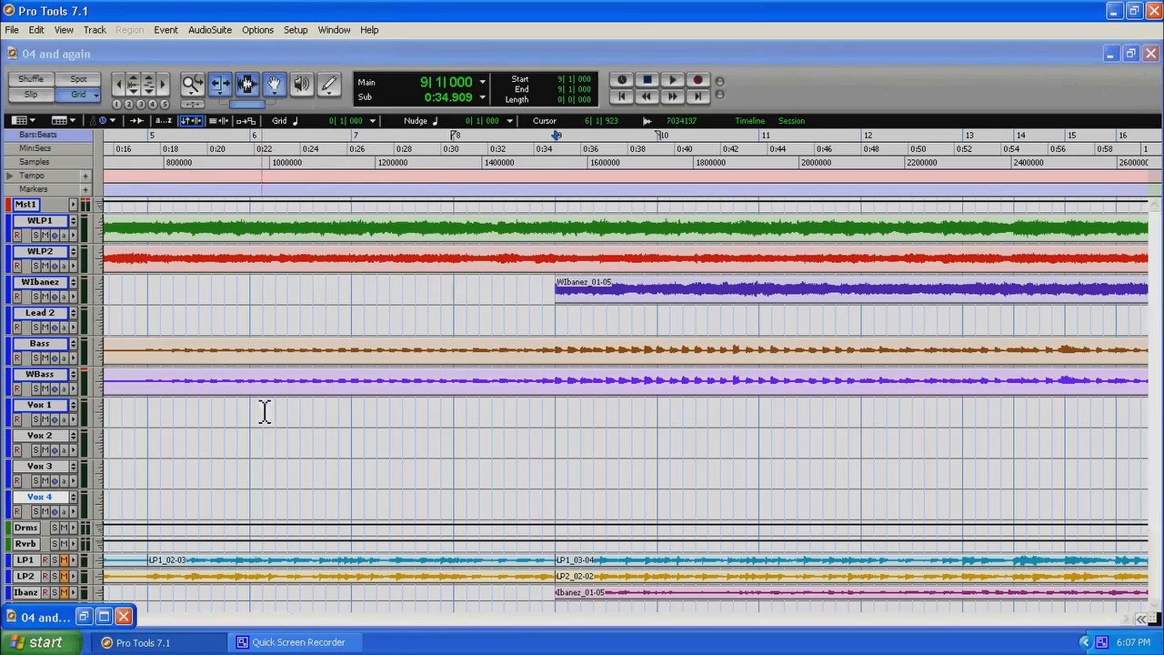
click(103, 617)
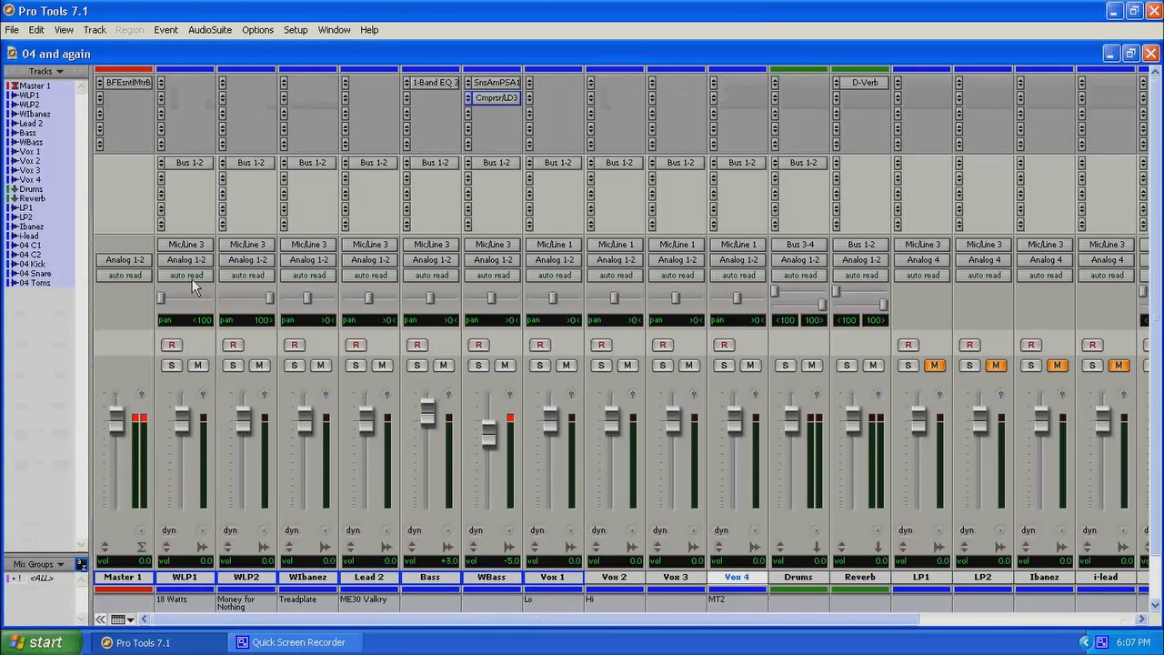
click(482, 100)
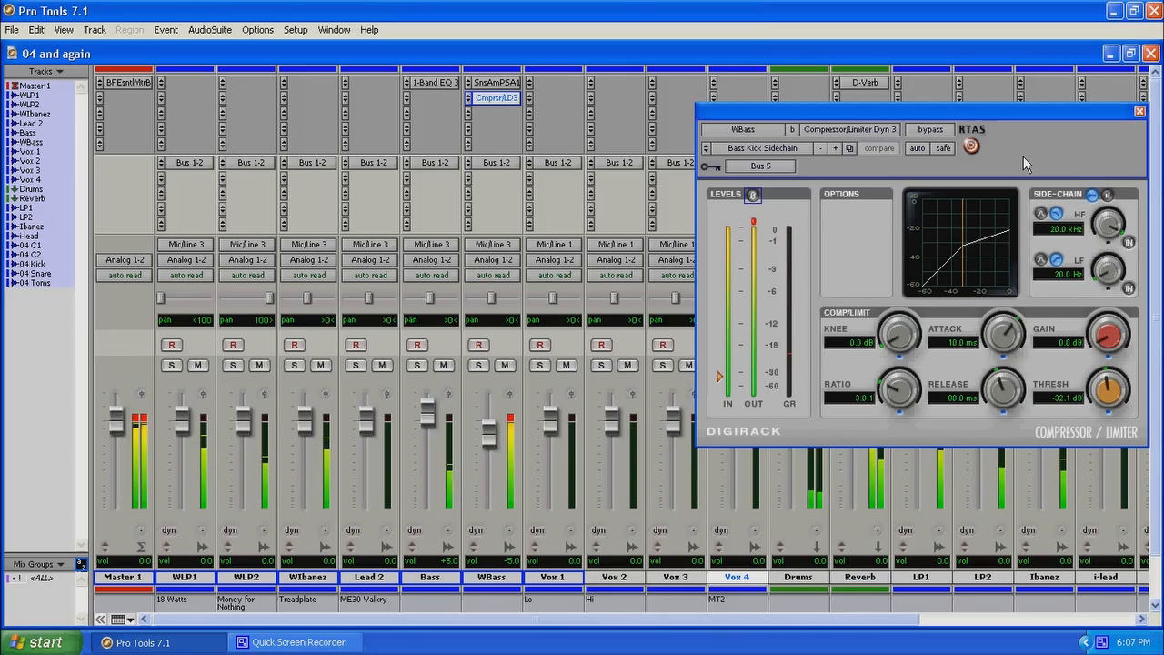
click(1139, 112)
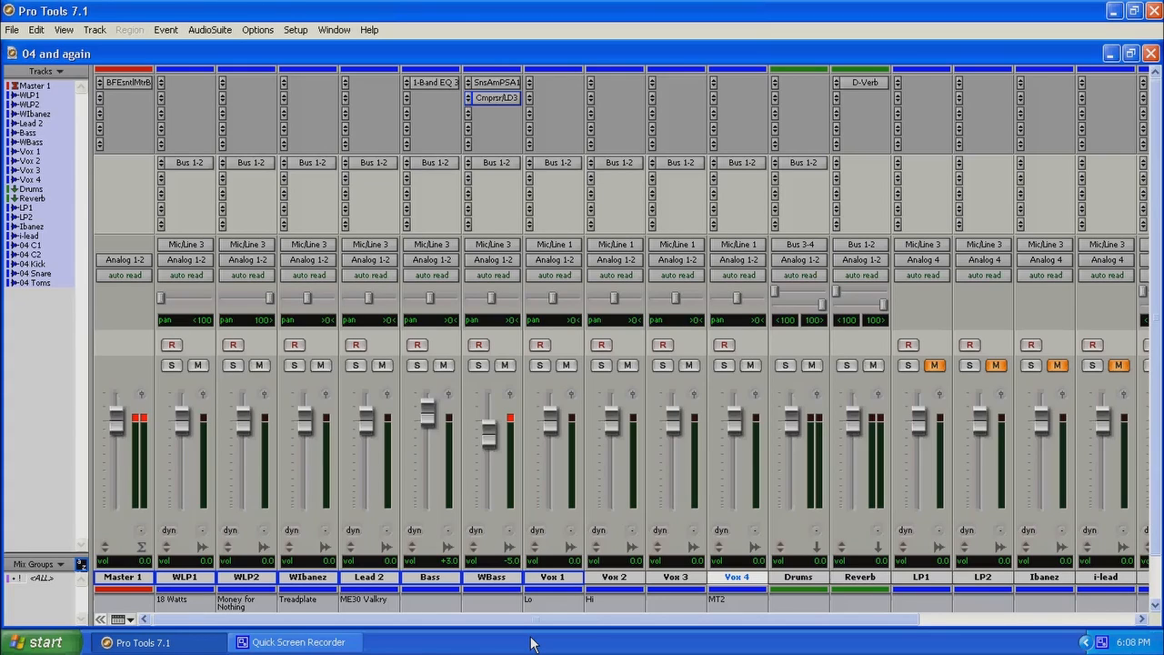
Insert the multi-channel JOEMEEK Meequalizer (stereo) on the Drums track
click(776, 83)
mouse_move(831, 109)
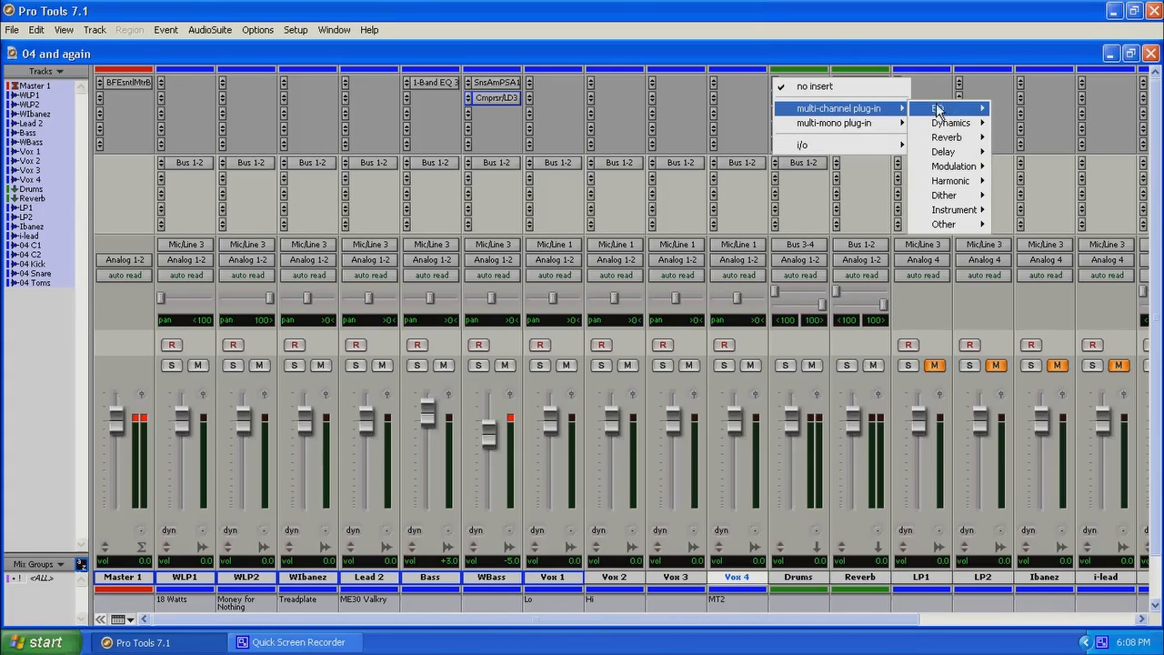
mouse_move(946, 109)
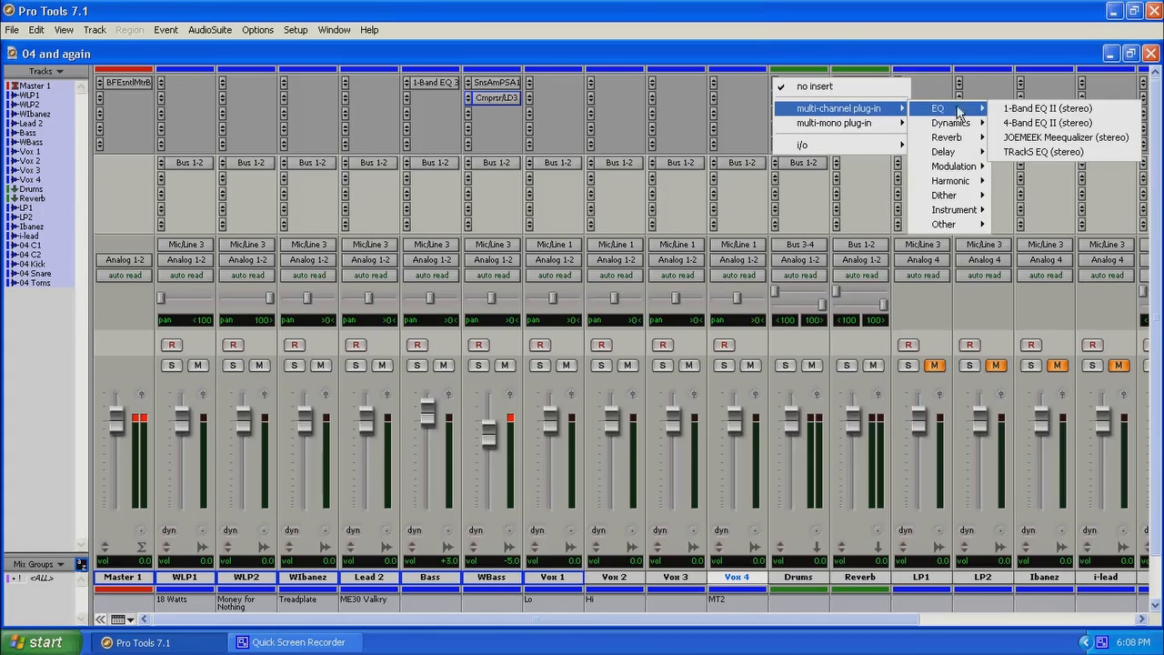
click(1032, 137)
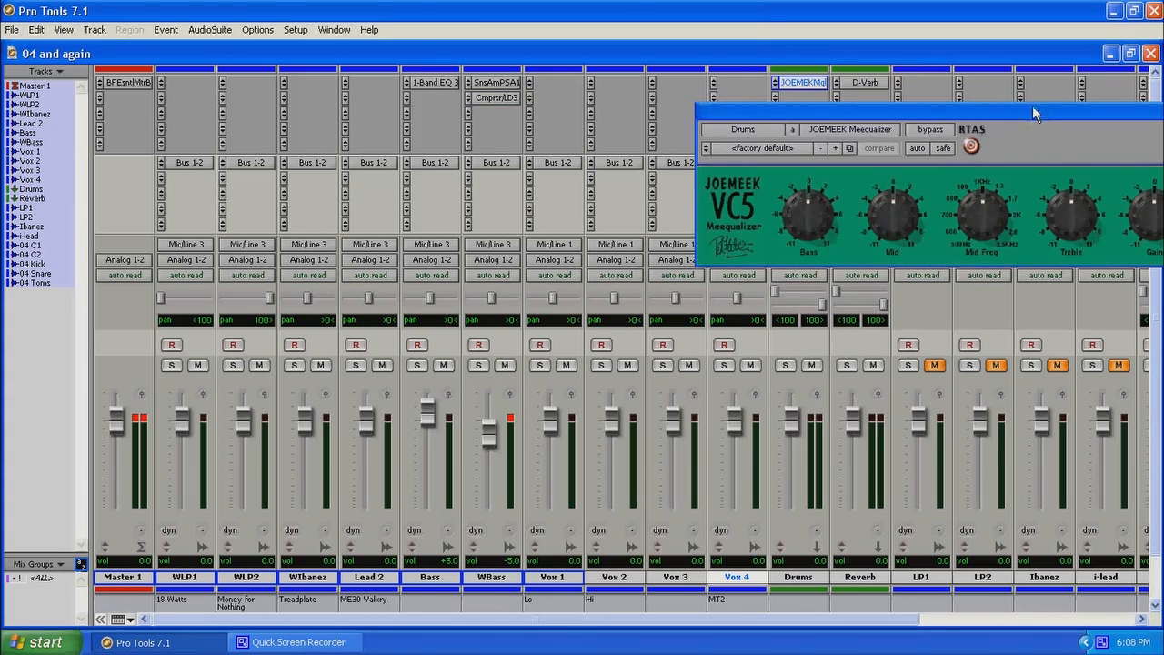
drag(1033, 106, 922, 119)
Load the Bomb Factory preset Drums 1 in the Drums Meequalizer and adjust its Bass level slightly
click(692, 165)
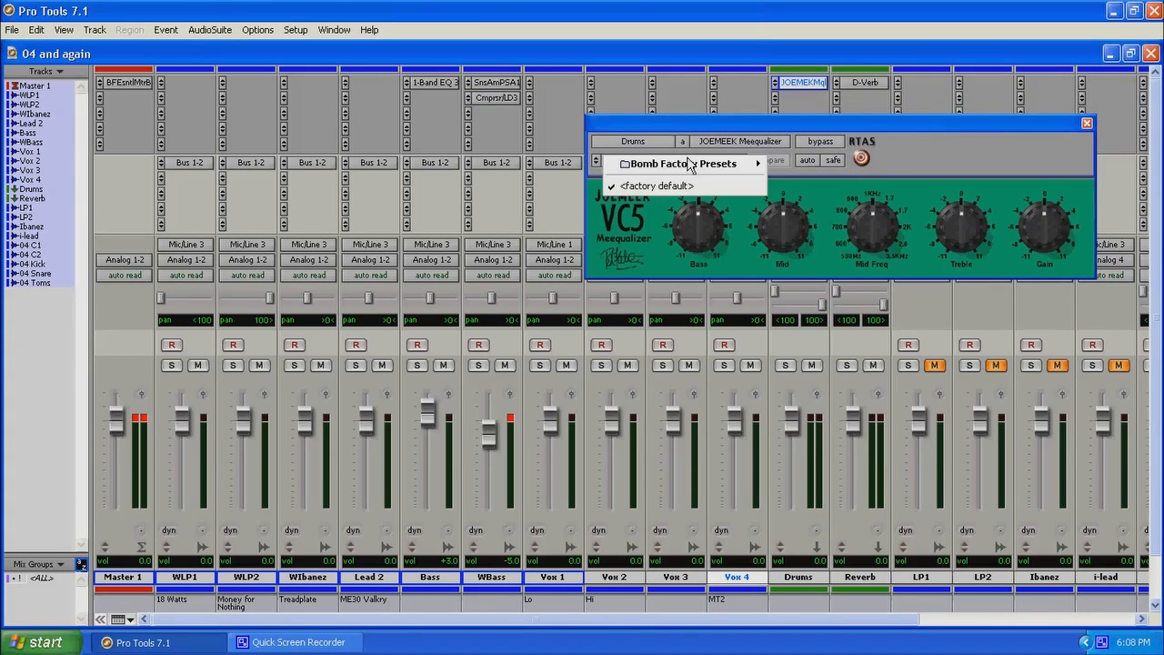
mouse_move(718, 163)
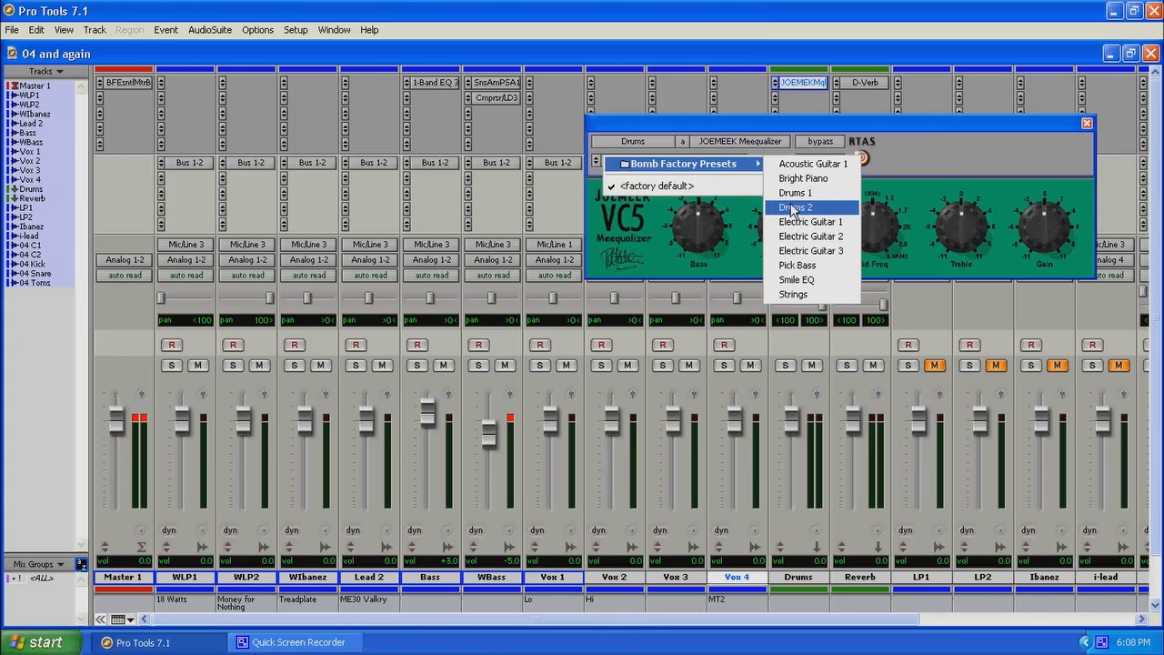
click(795, 207)
click(711, 160)
drag(720, 221, 723, 225)
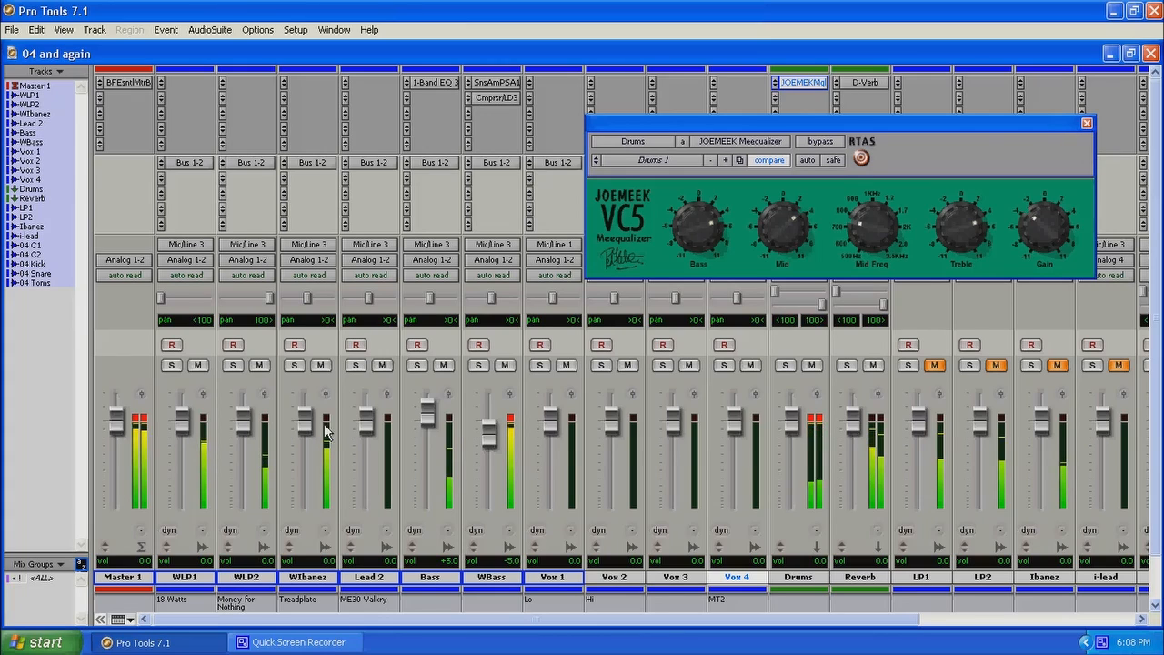
Raise the volume of WIbanez to +2.0 dB, Vox 1 to +1.0 dB, and Vox 2, Vox 3 and Vox 4 to +3.0 dB
drag(306, 432, 306, 422)
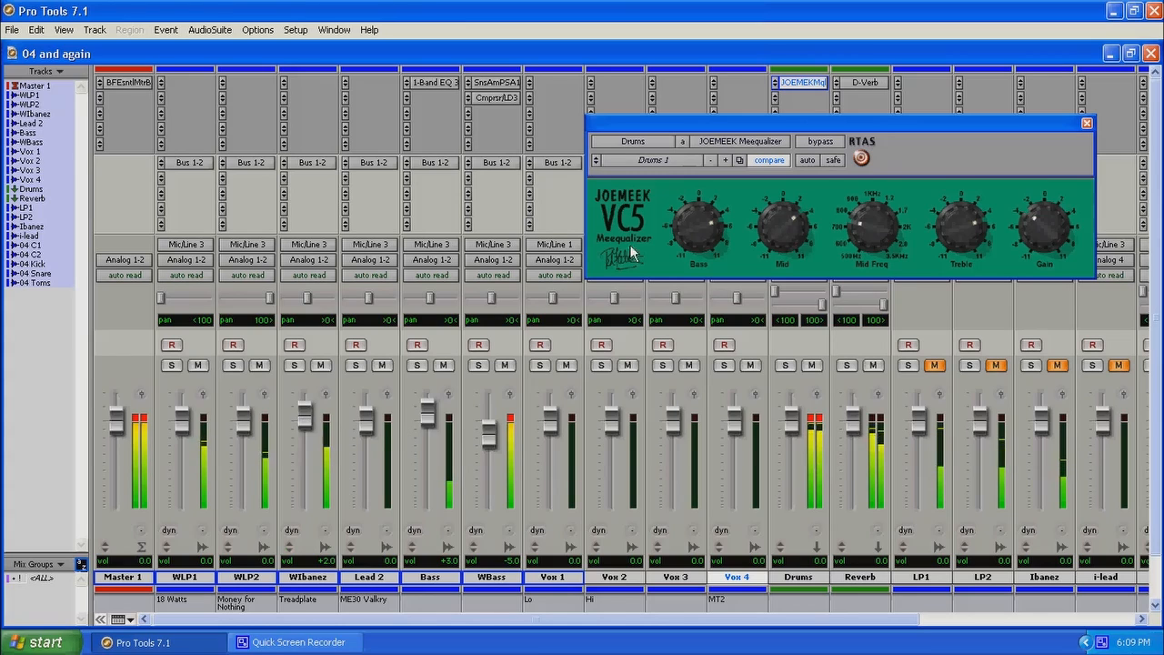
click(1086, 122)
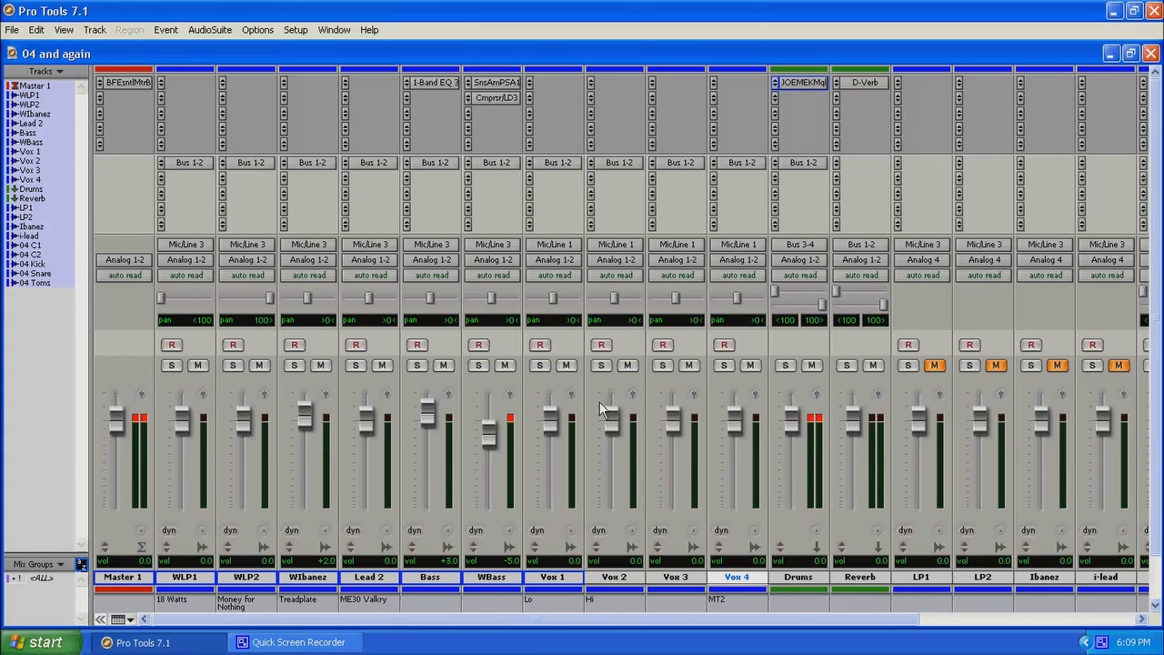
drag(553, 422, 552, 418)
drag(606, 421, 673, 415)
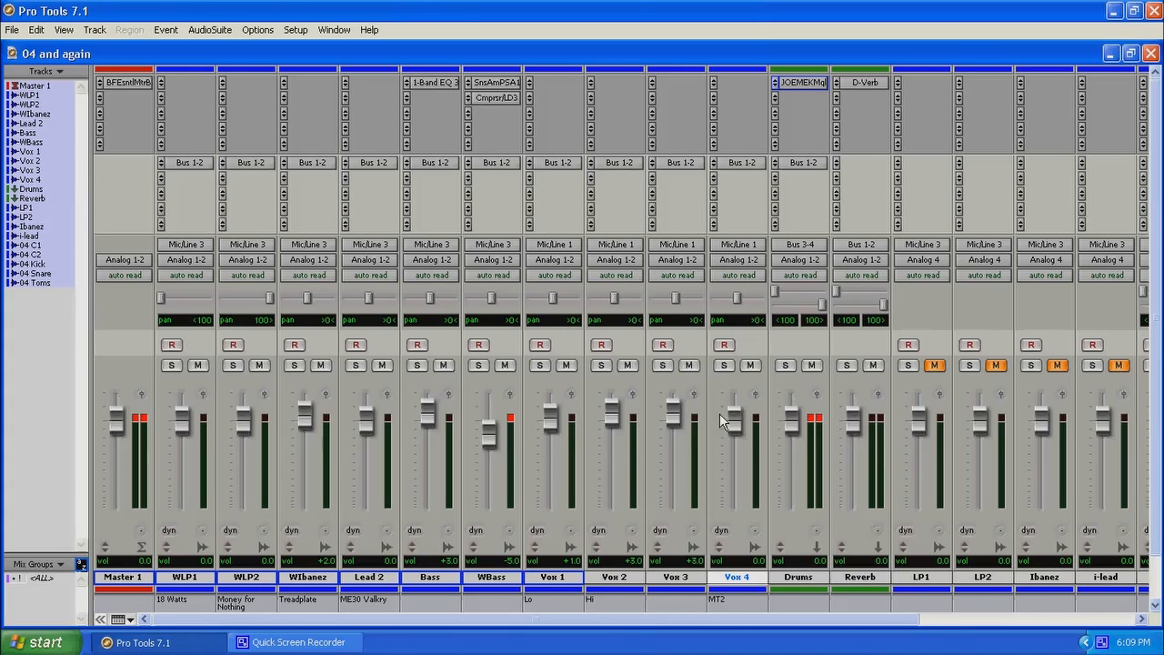
drag(734, 421, 734, 414)
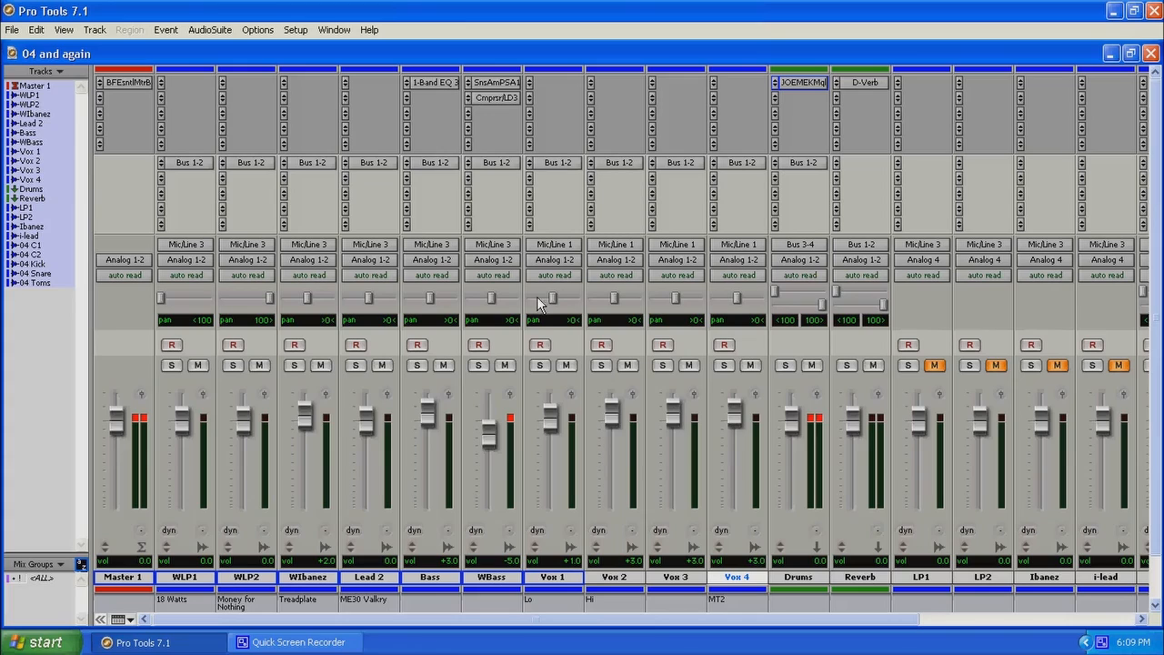
Insert 7-Band EQ 3 (mono) in the first insert slot of the Vox 1 track
click(534, 83)
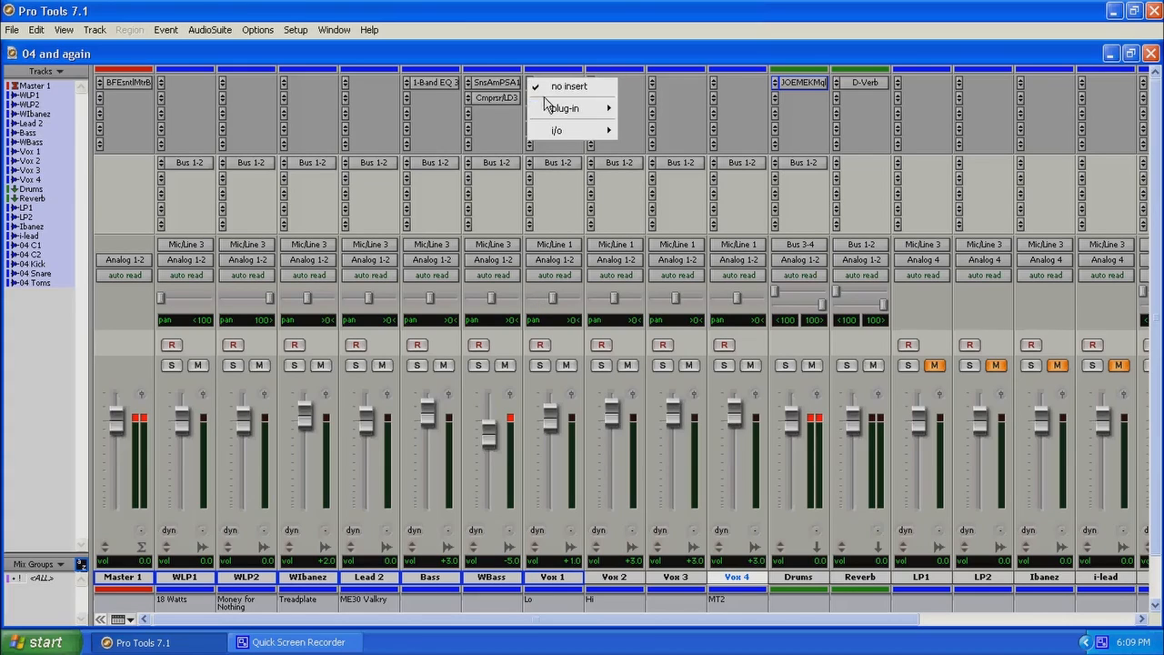
mouse_move(568, 108)
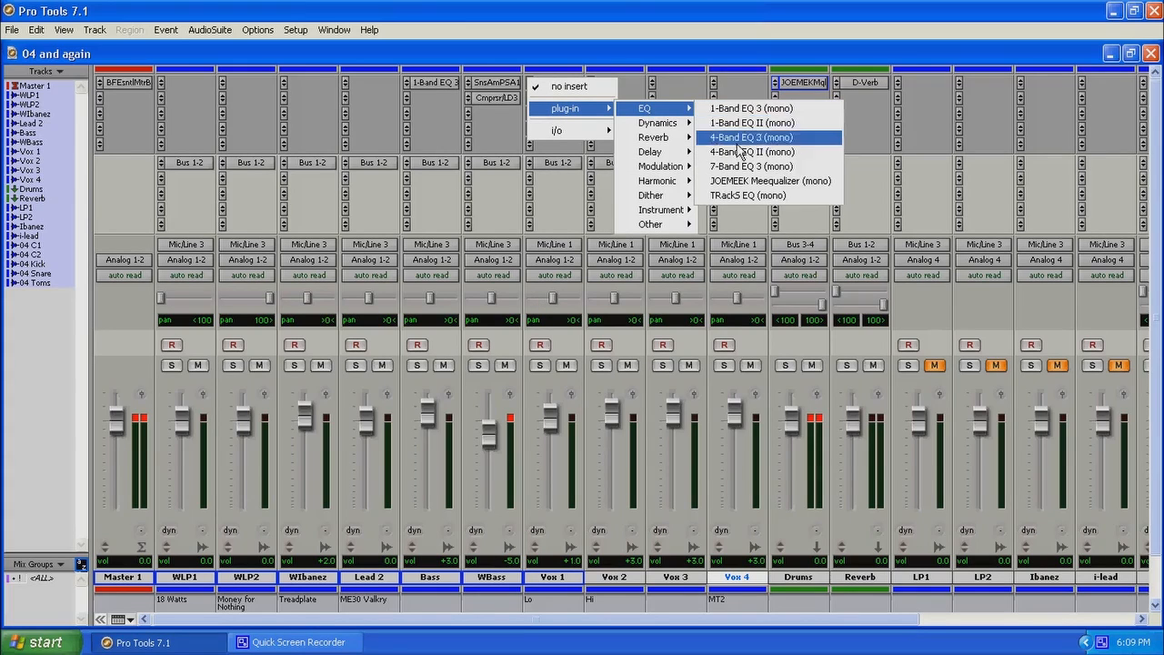
click(746, 175)
drag(660, 122, 598, 120)
Load the Voxses preset in the Vox 1 EQ and set the MF band's Q to 1.99
click(586, 137)
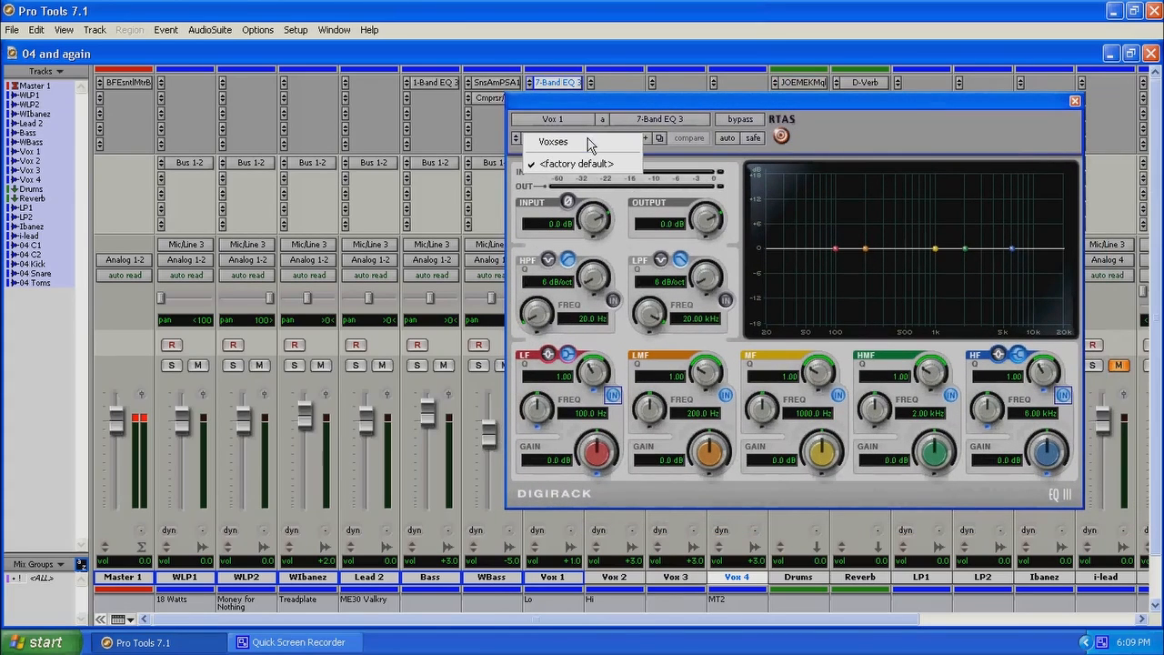
click(588, 143)
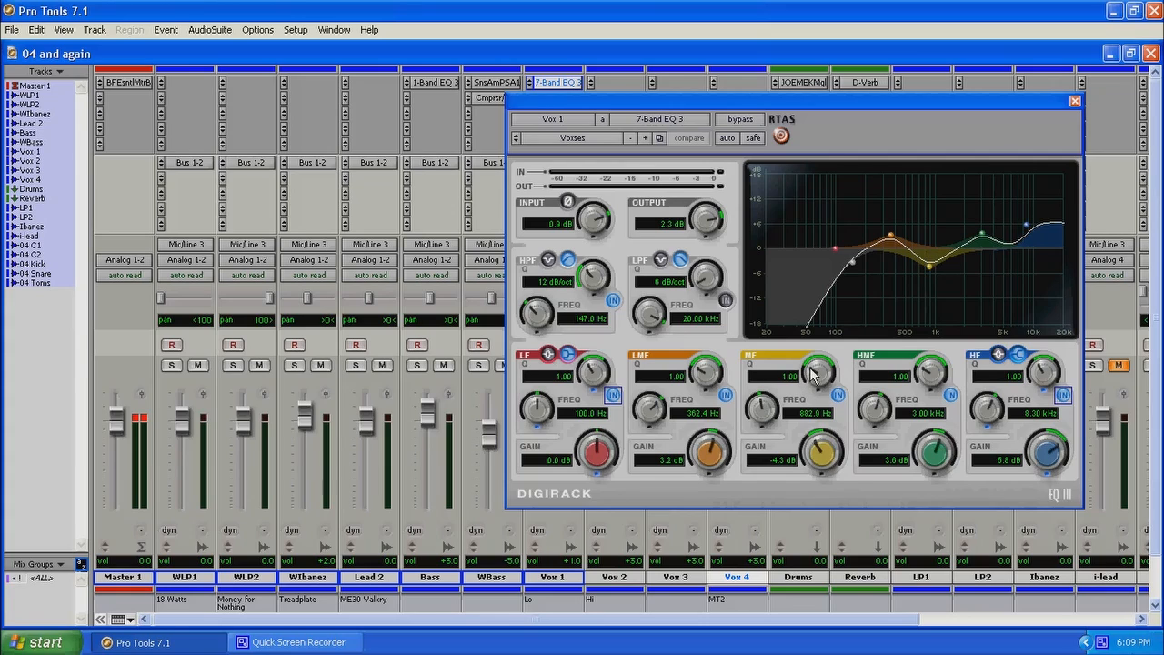
mouse_move(810, 366)
mouse_down()
mouse_move(818, 360)
mouse_move(813, 368)
mouse_up()
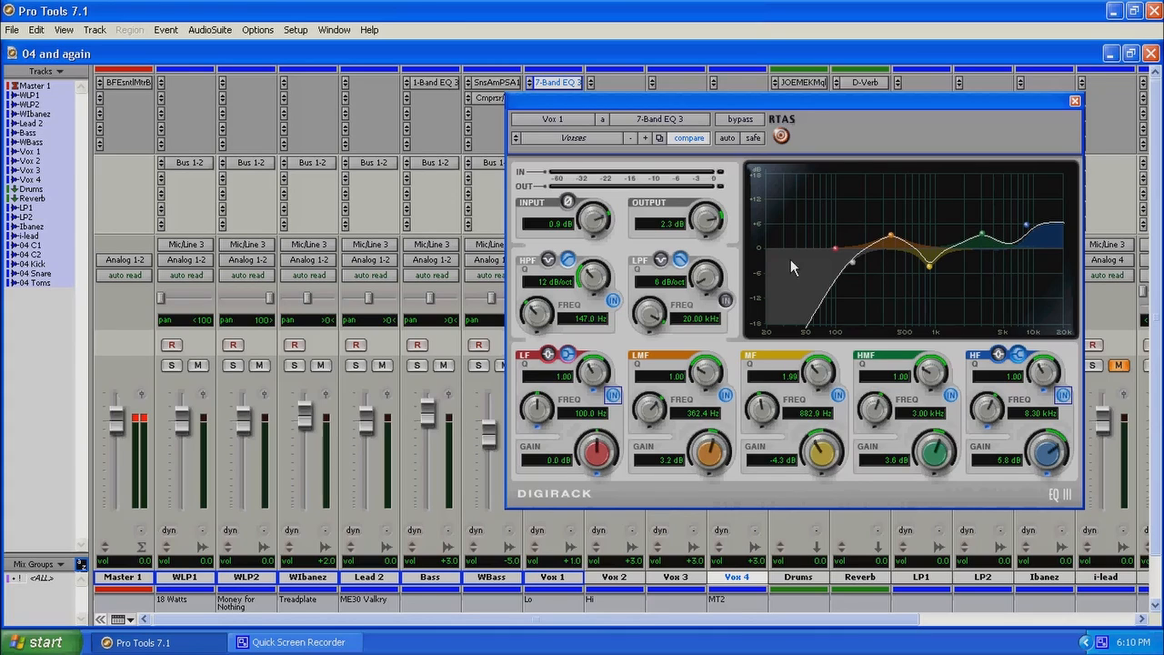
click(1075, 103)
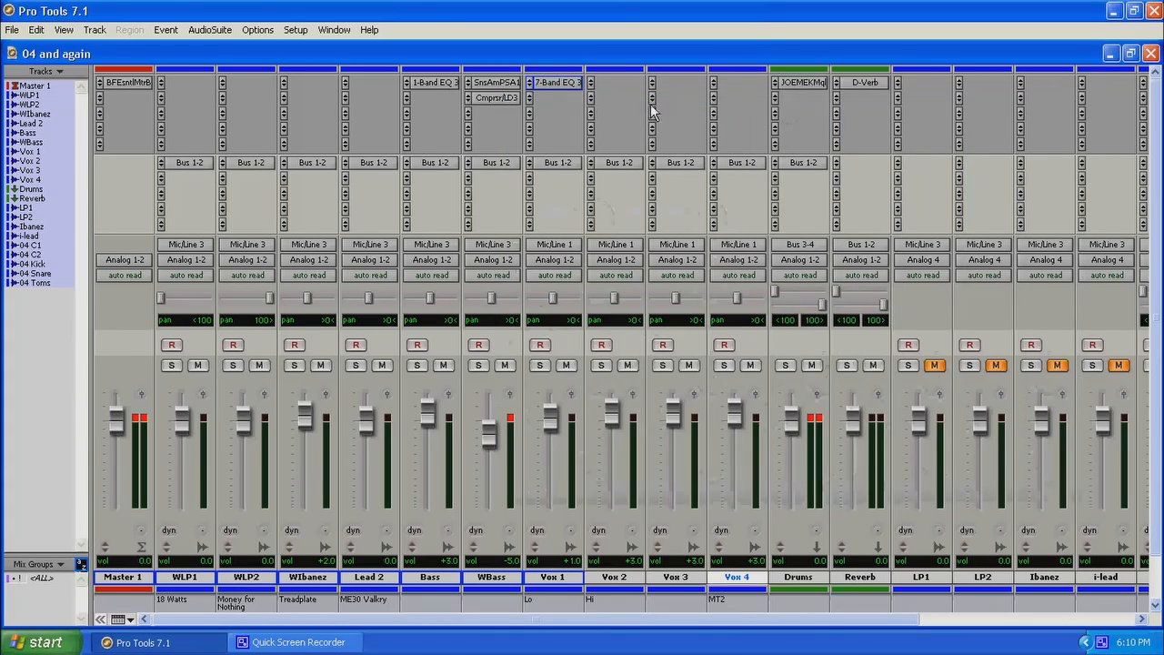
Insert Compressor (mono) below the EQ on the Vox 1 track and load its Voxses preset
click(536, 97)
mouse_move(561, 127)
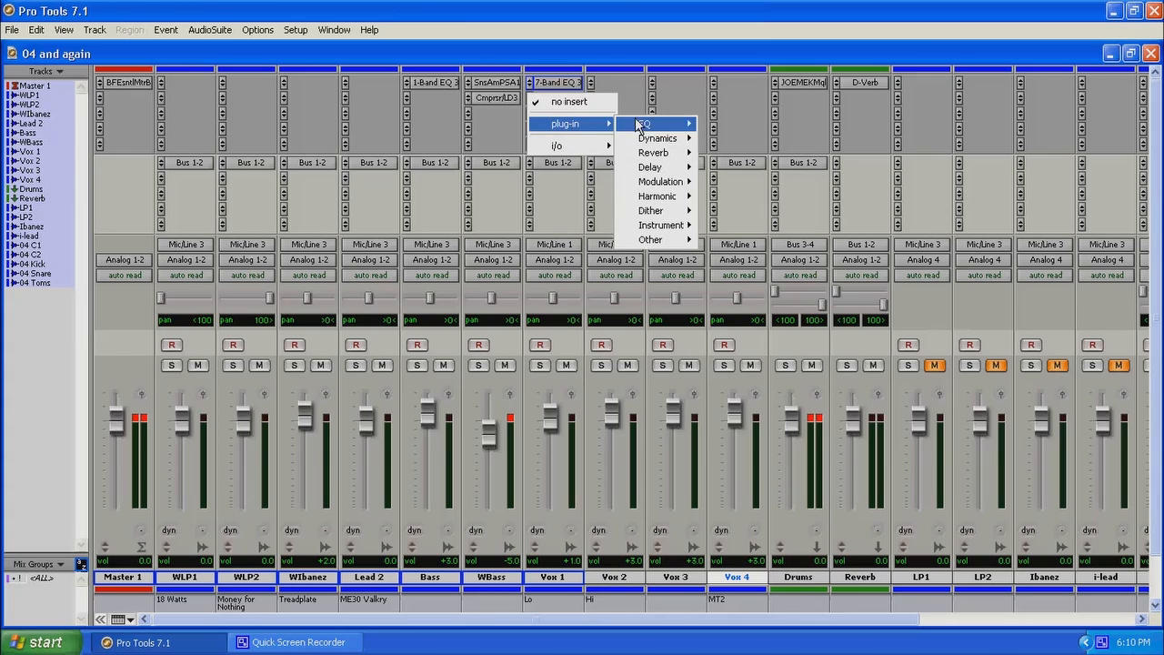
mouse_move(664, 138)
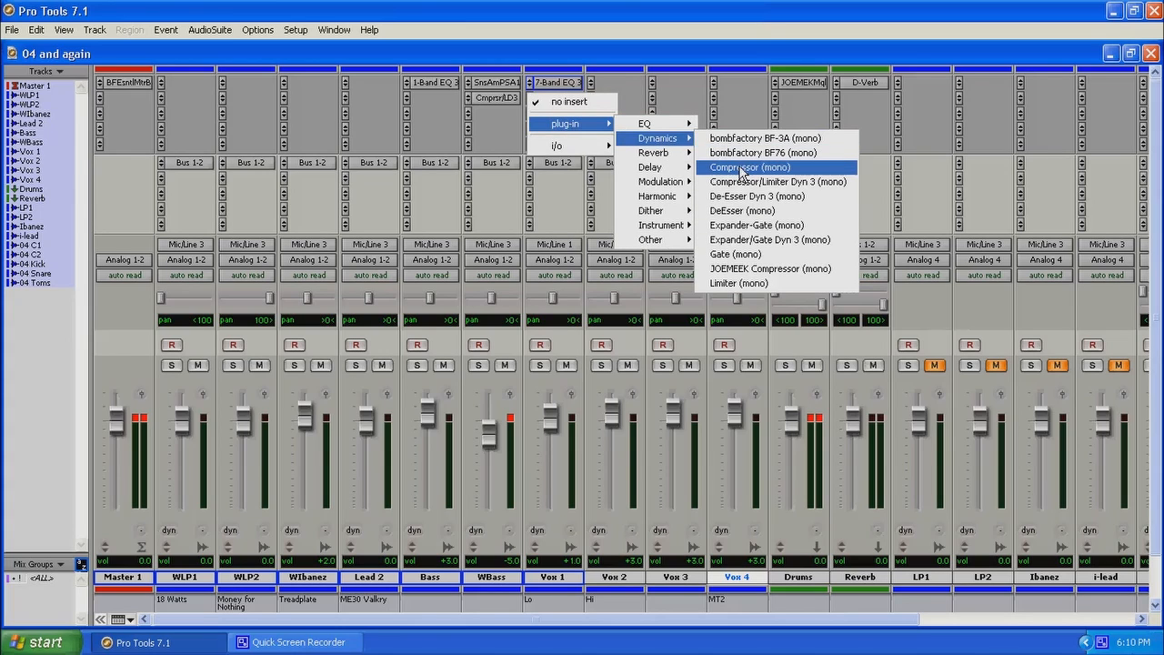
click(741, 169)
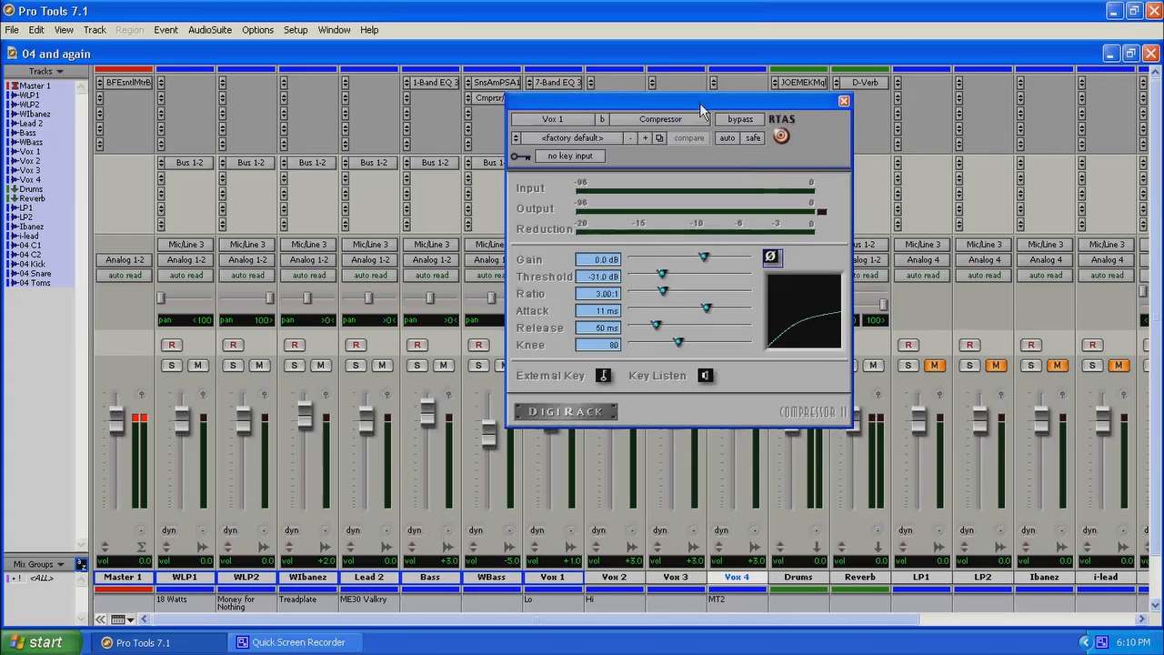
drag(700, 98, 834, 115)
click(732, 144)
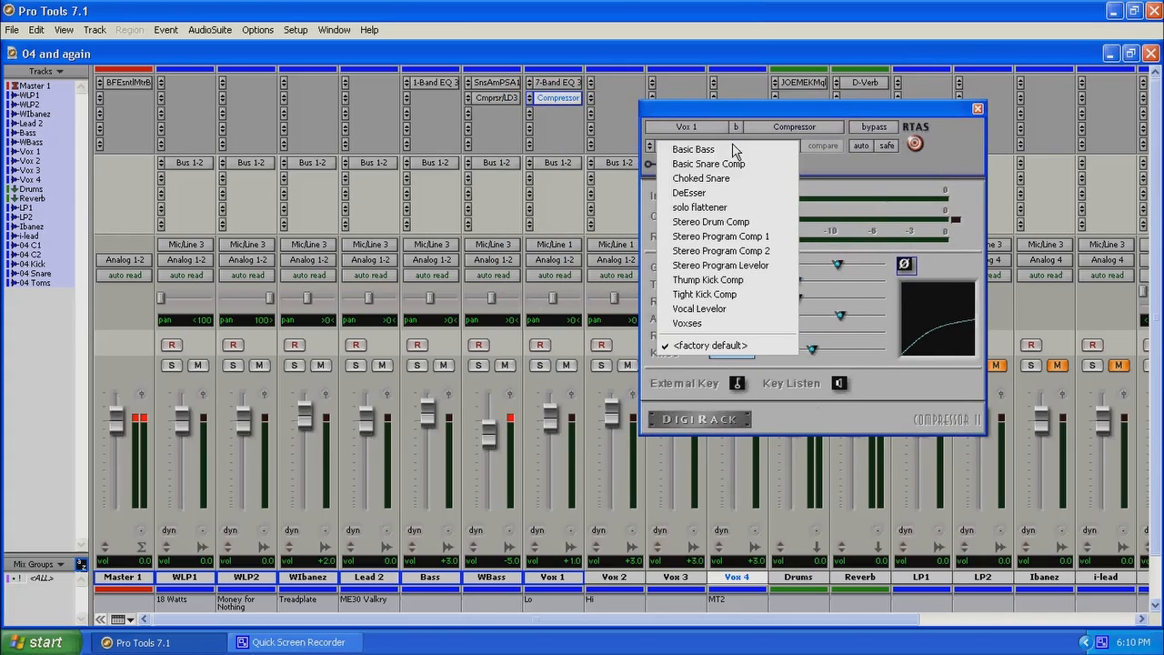
click(702, 324)
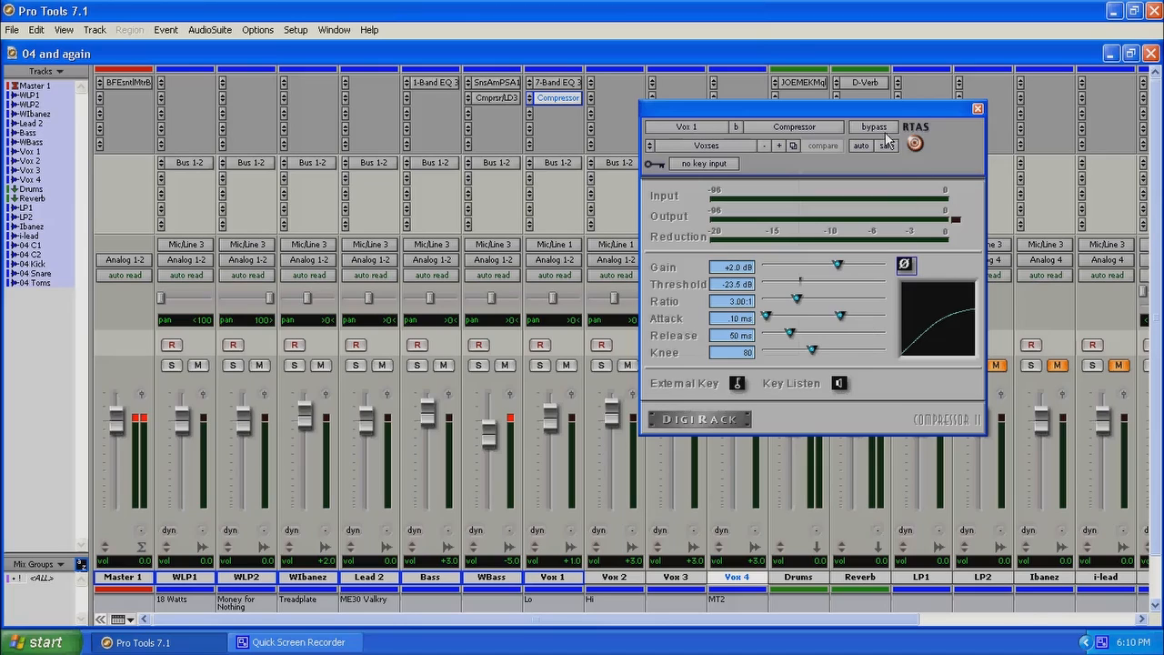
click(978, 110)
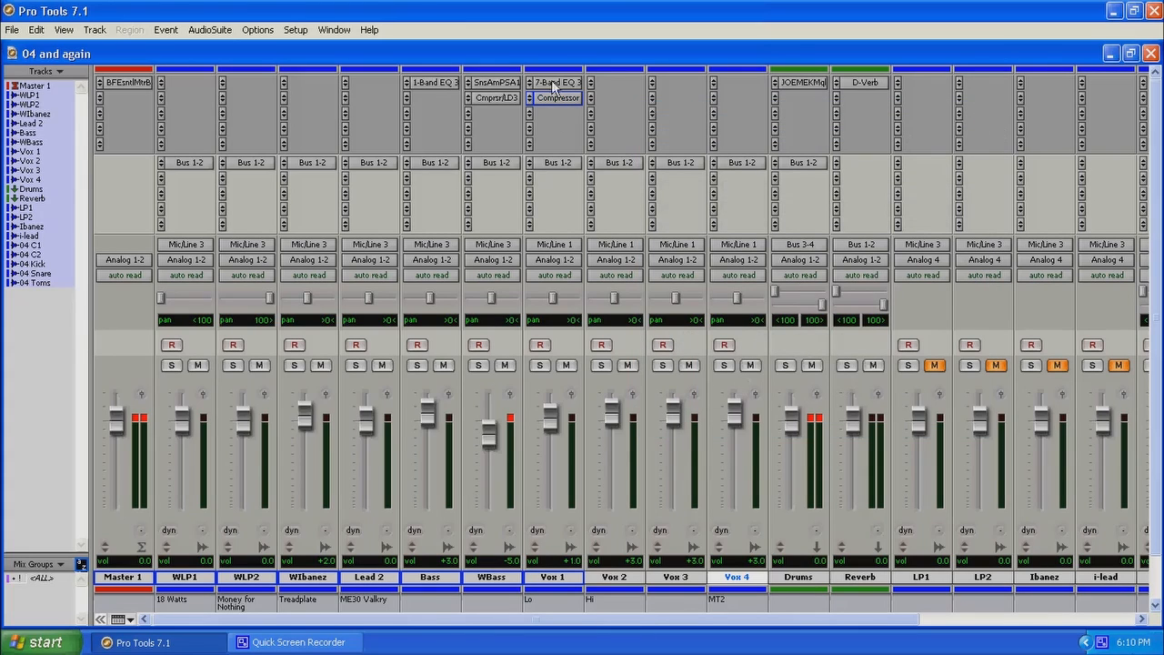
Copy the 7-Band EQ 3 and Compressor inserts from Vox 1 to Vox 2, Vox 3 and Vox 4
drag(553, 84, 735, 83)
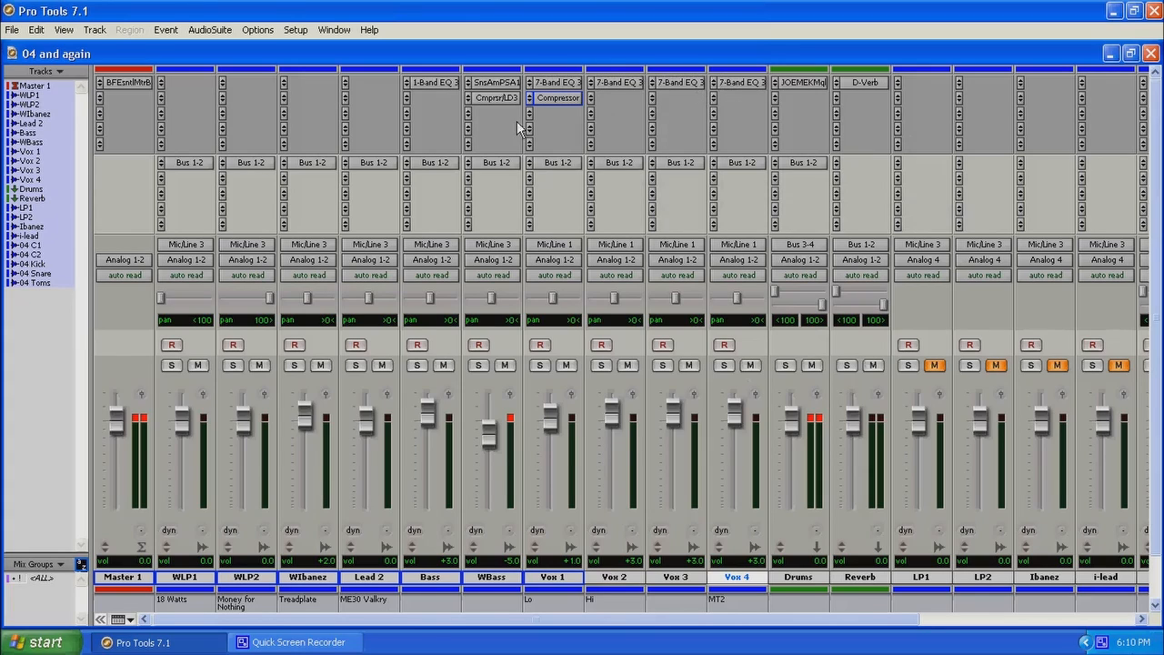
drag(549, 99, 673, 104)
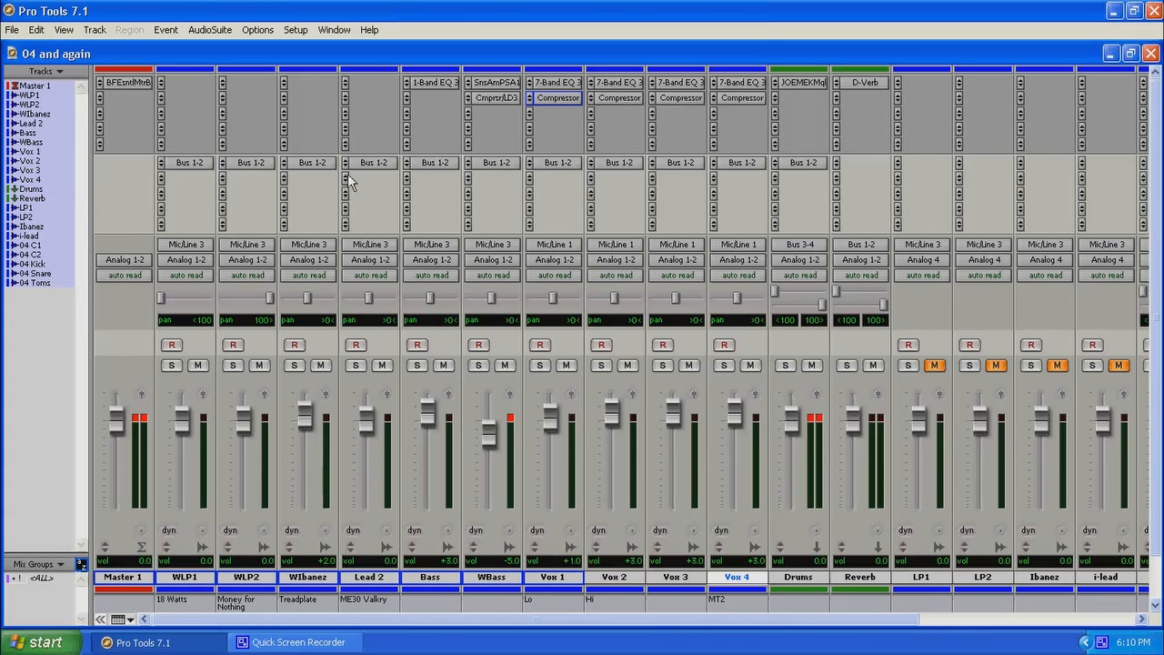
Inspect the Bus 1-2 send settings on WLP1 and the routing of the remaining tracks in the mixer
click(189, 164)
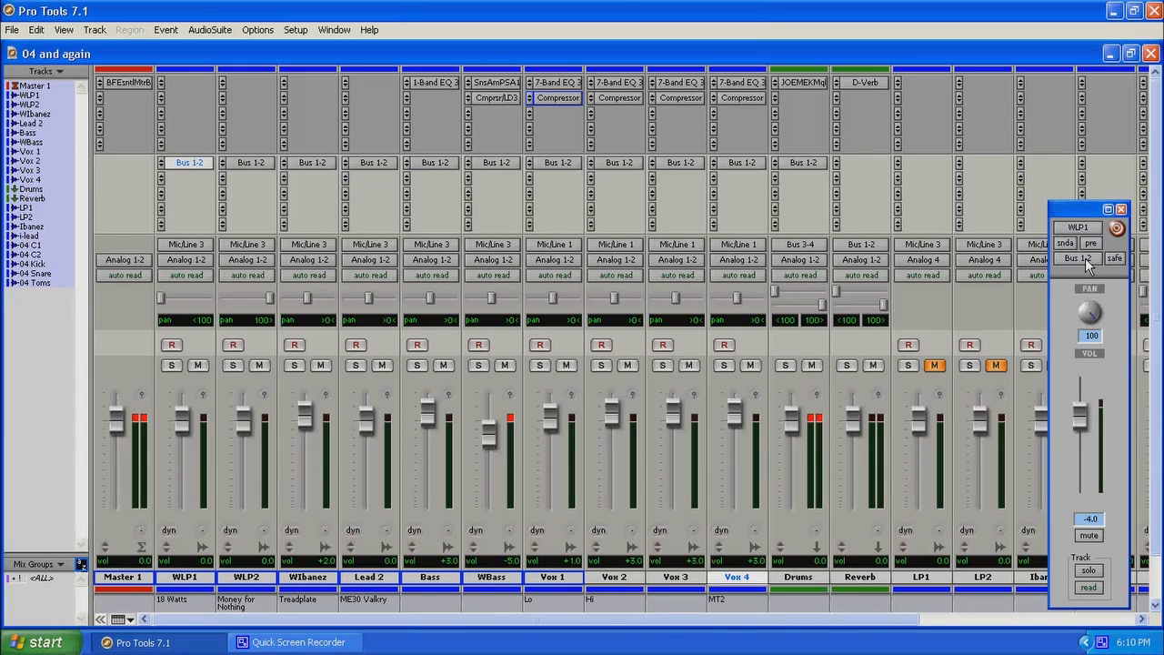
click(1122, 210)
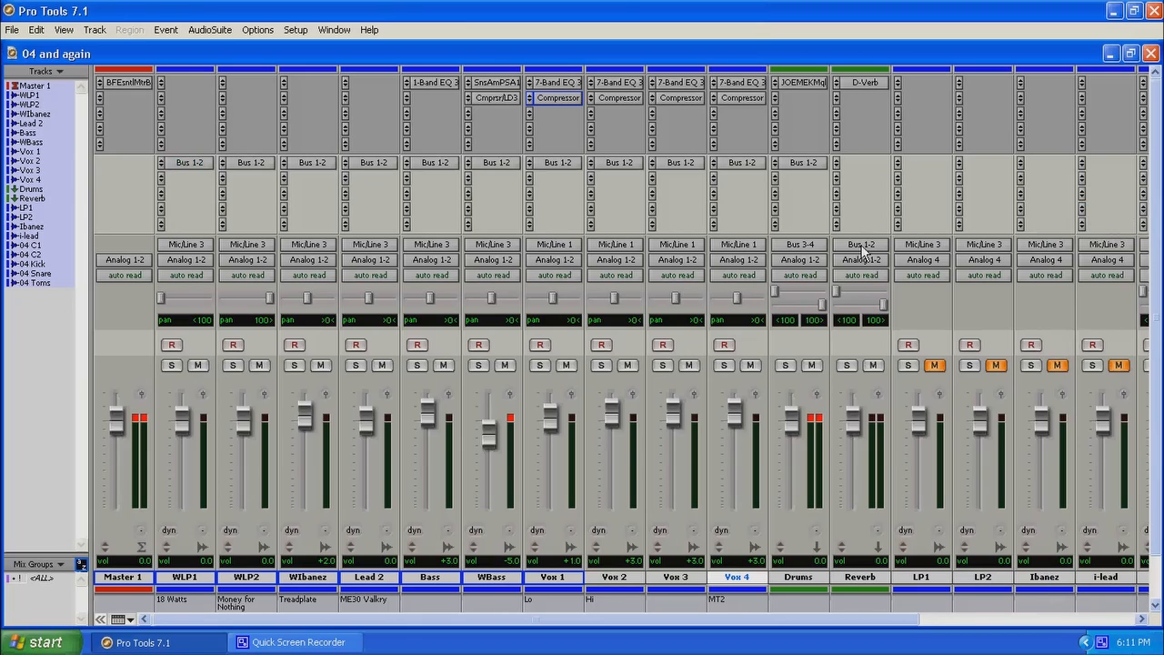
drag(894, 619, 1128, 617)
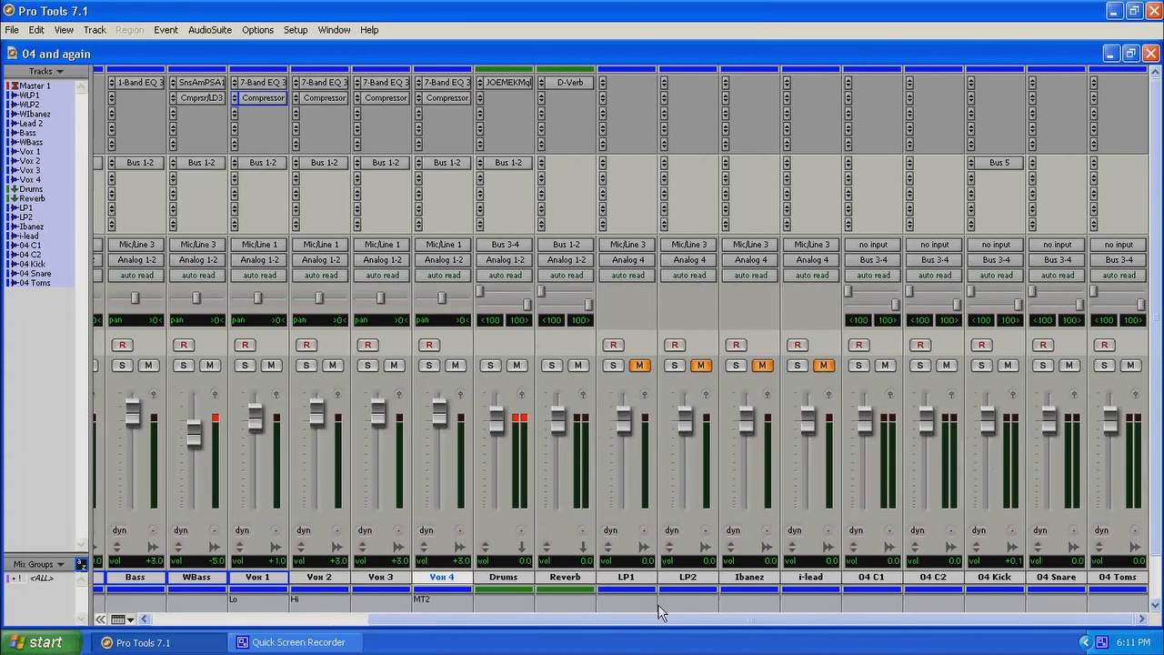
drag(649, 622, 428, 630)
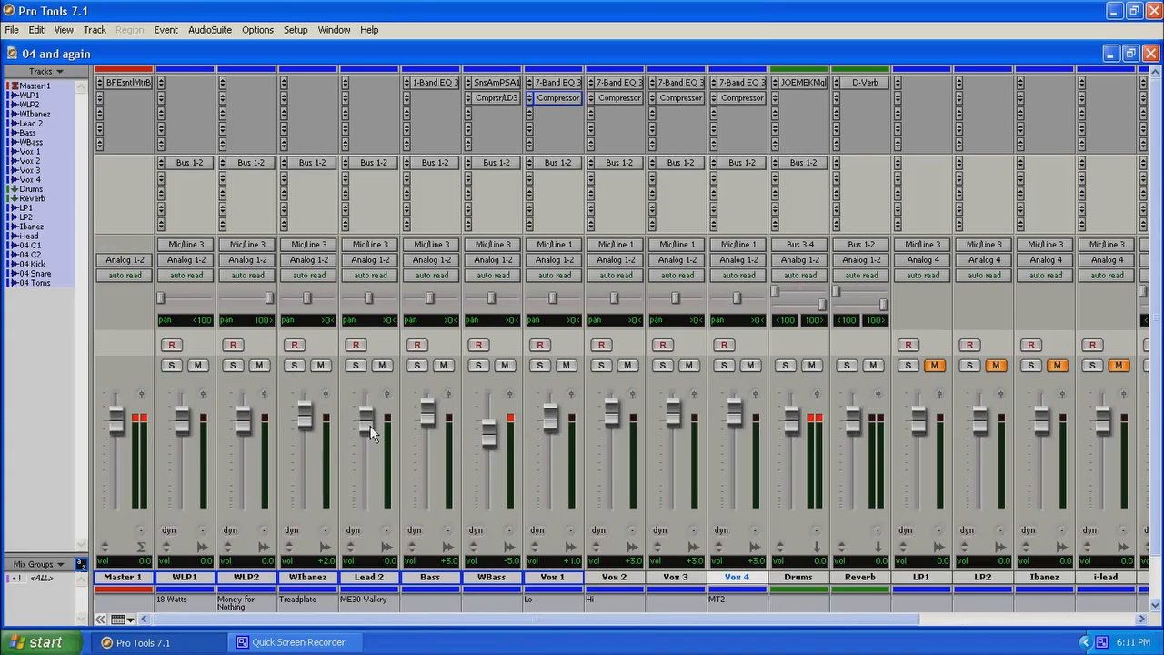
drag(369, 429, 368, 430)
drag(368, 425, 367, 423)
Play the arrangement from 52|7|000, just before the start of the Lead 2 clip
click(1110, 54)
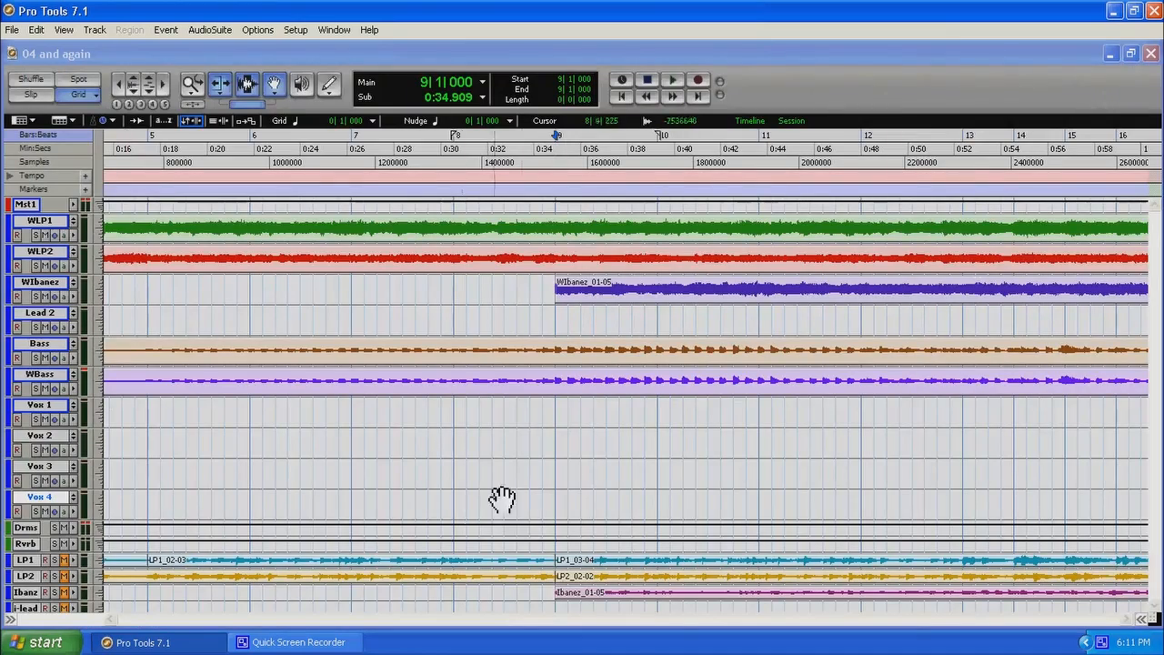
drag(300, 625, 643, 627)
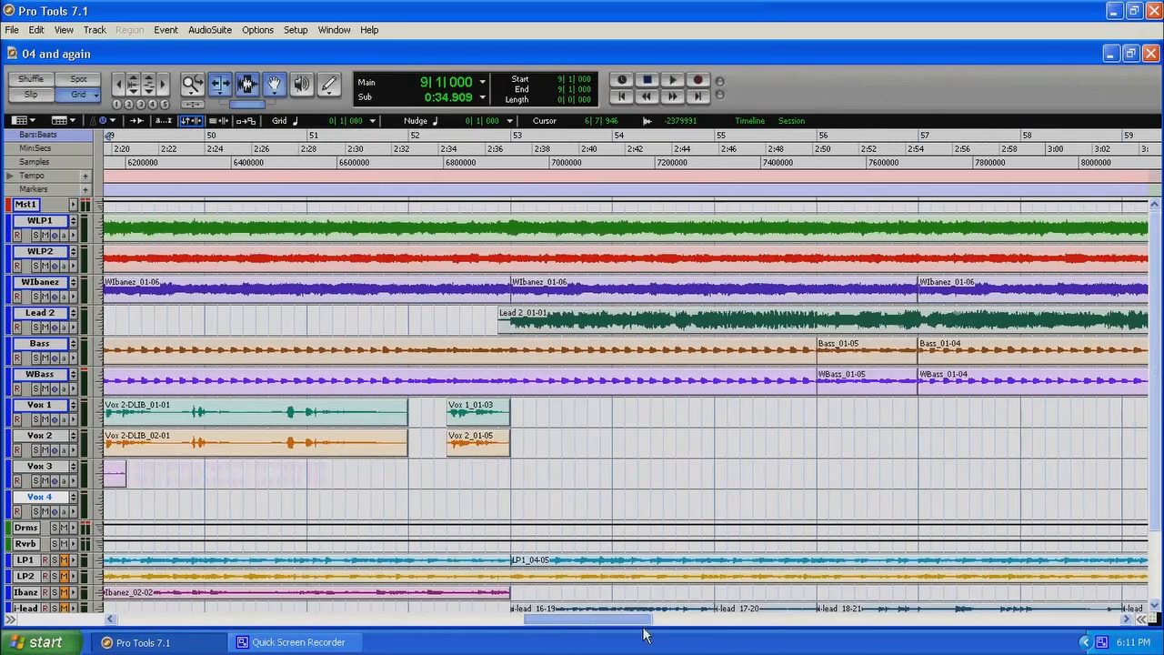
click(487, 320)
key(space)
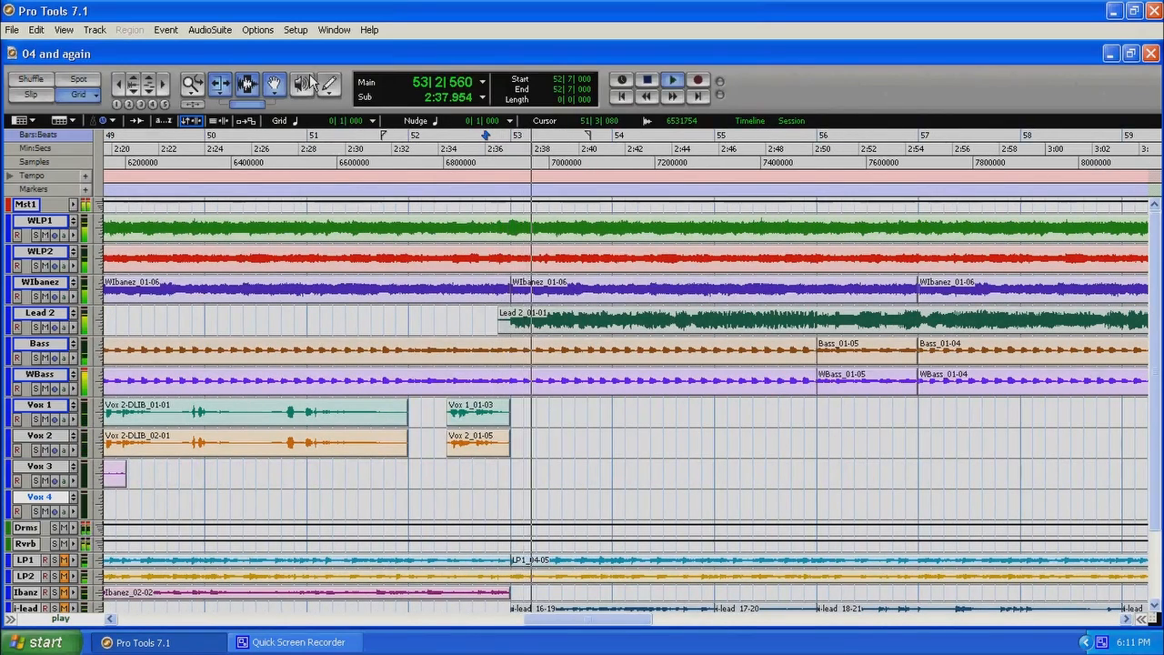
Insert TRackS EQ (mono) in the first insert slot of the Lead 2 track during playback
click(327, 34)
click(331, 48)
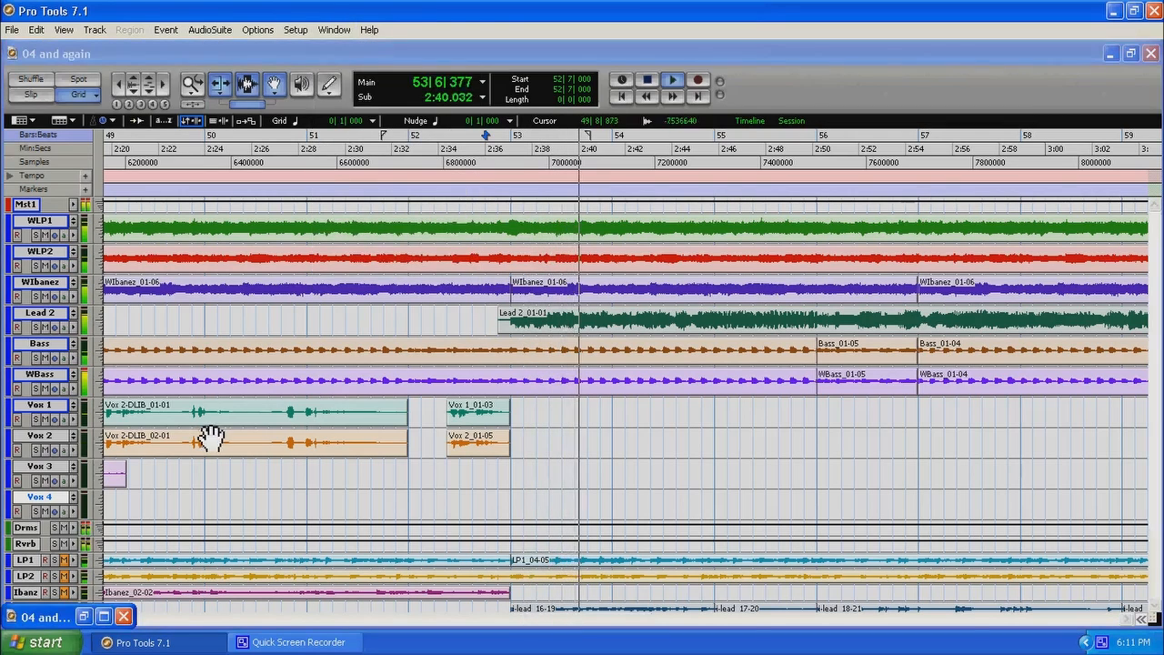
click(103, 615)
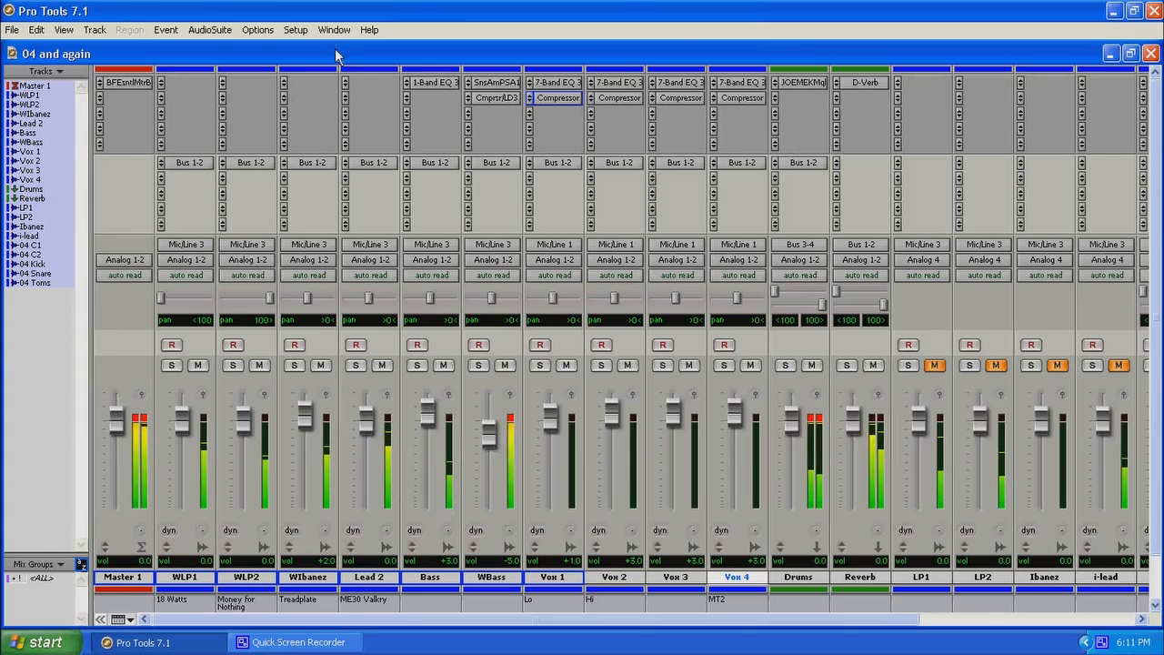
click(345, 86)
mouse_move(378, 109)
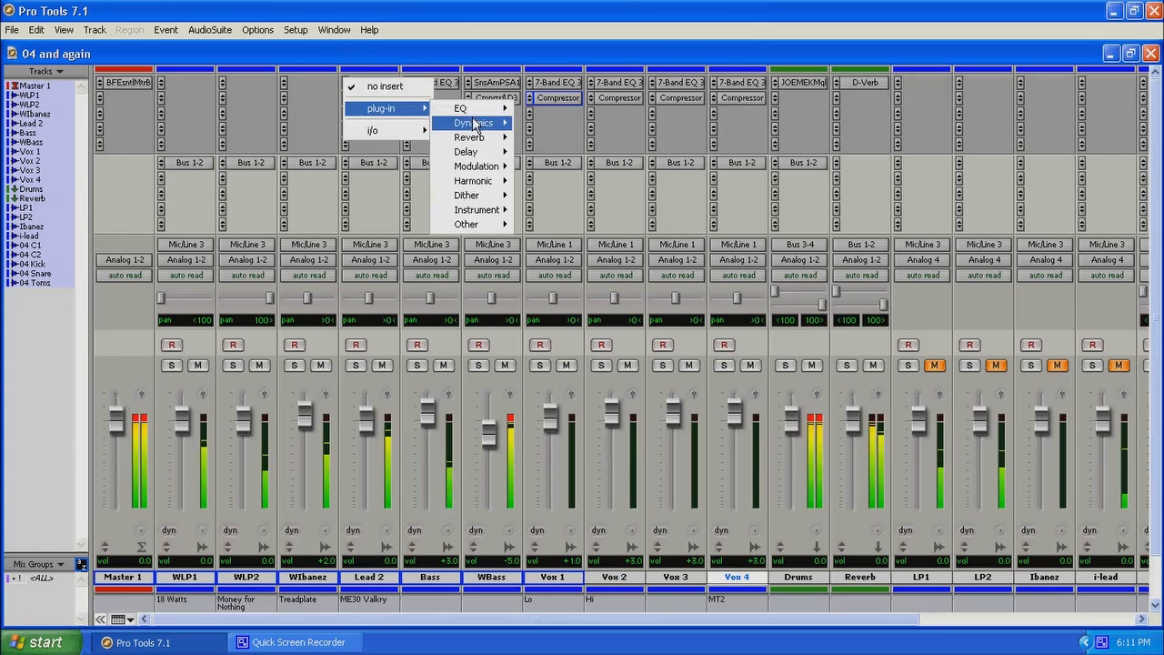
mouse_move(476, 114)
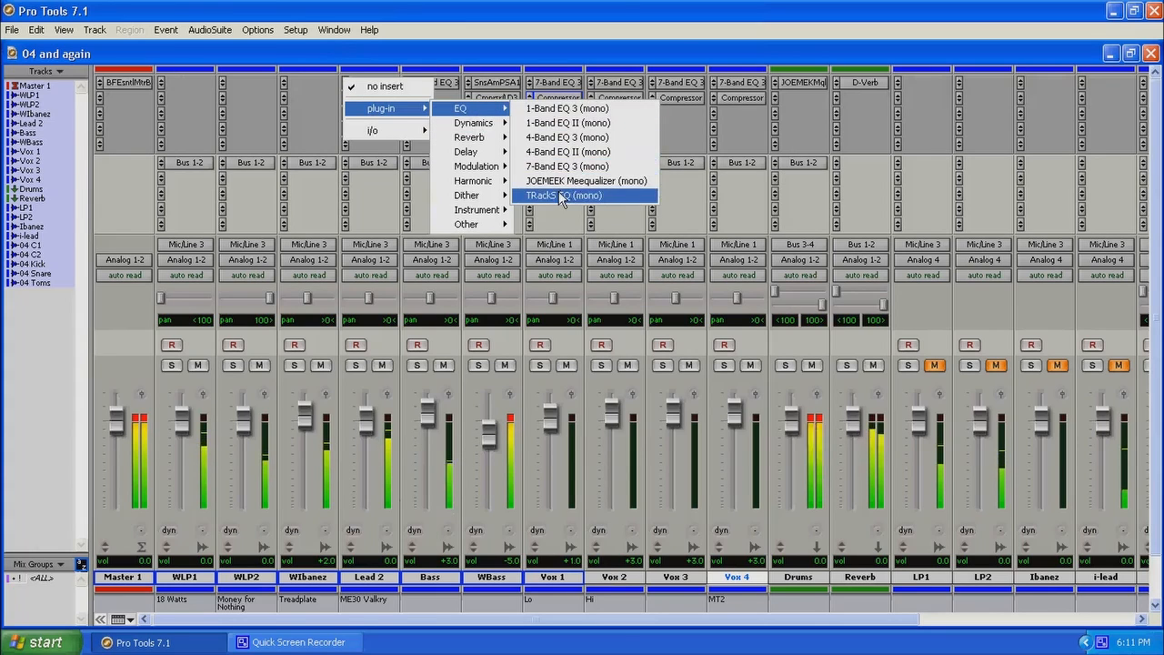
click(559, 193)
Load the Generic preset El Gtr Detail in the Lead 2 EQ and set its high-mid gain to -7.5 dB
click(706, 145)
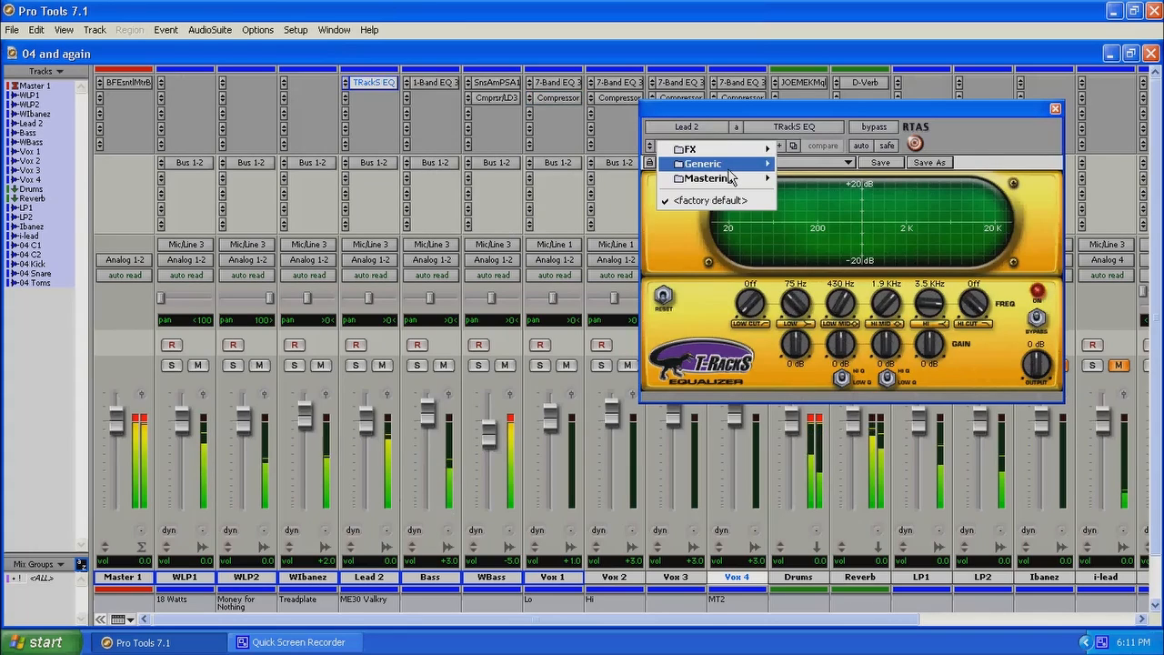
mouse_move(729, 169)
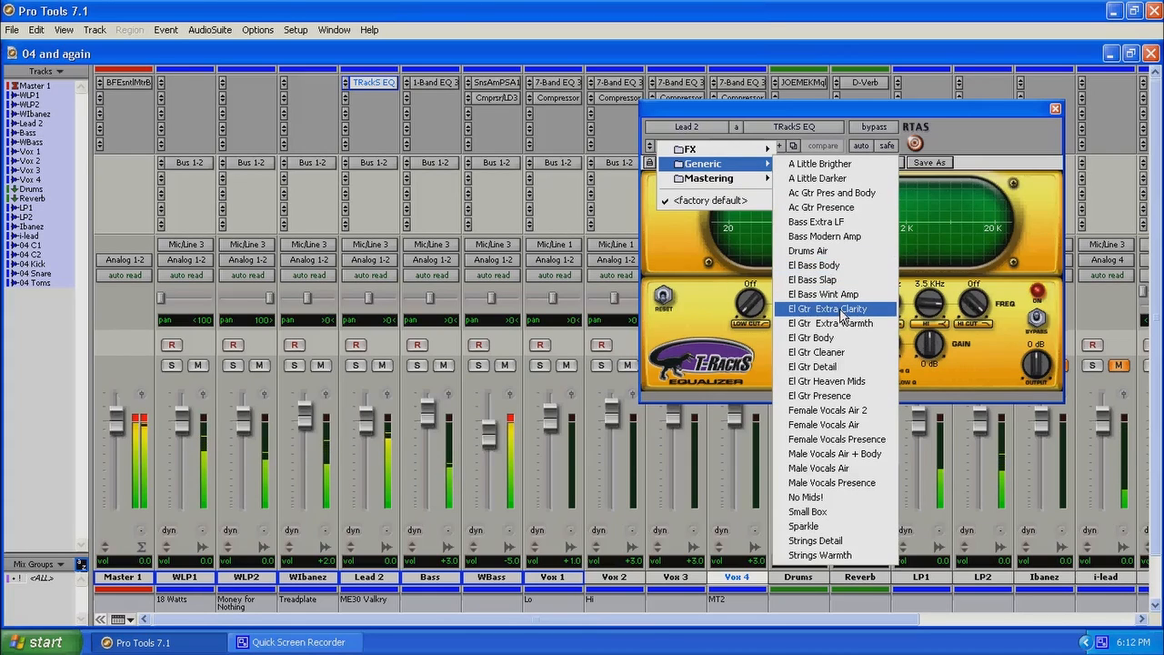
click(837, 366)
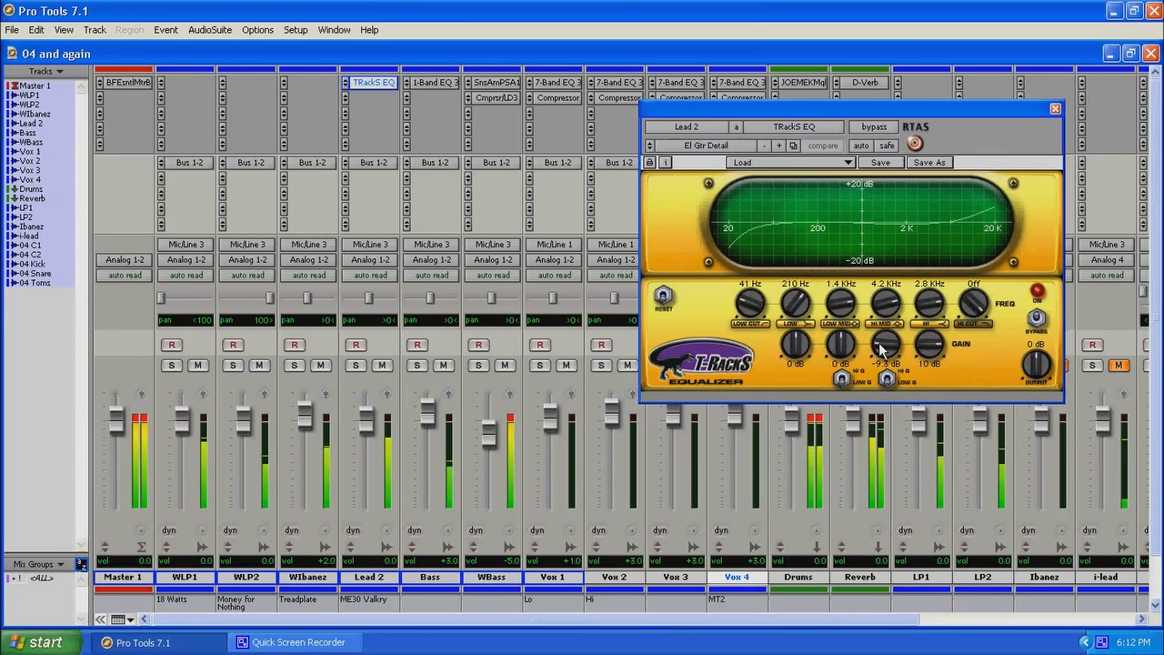
drag(879, 344, 881, 342)
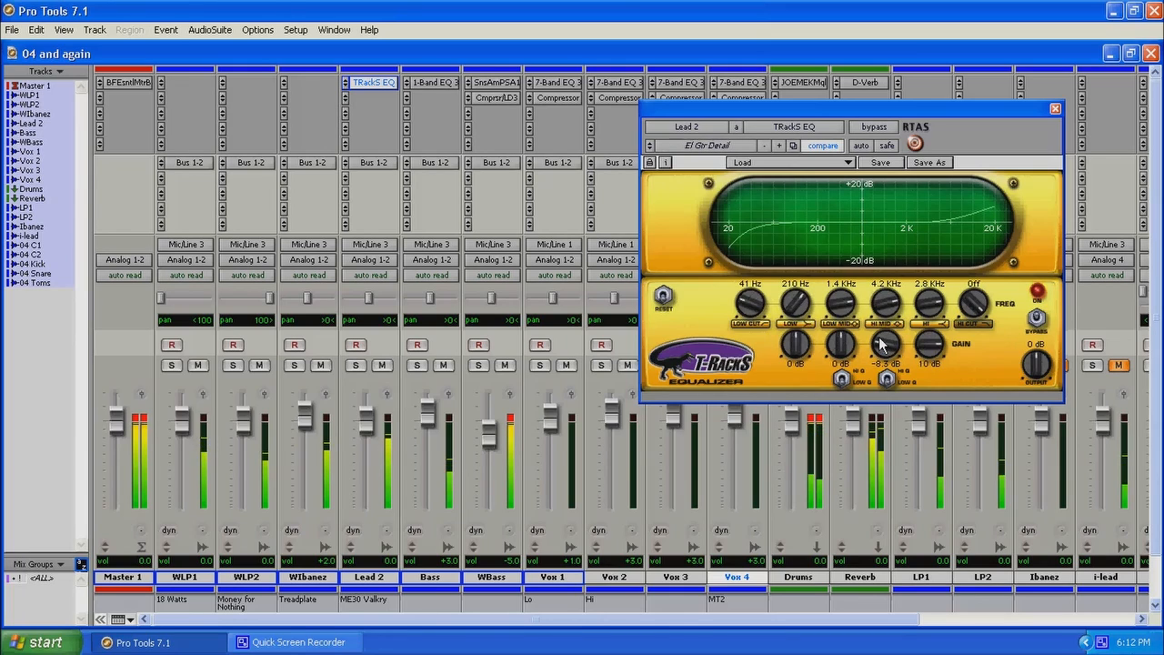
drag(881, 343, 880, 340)
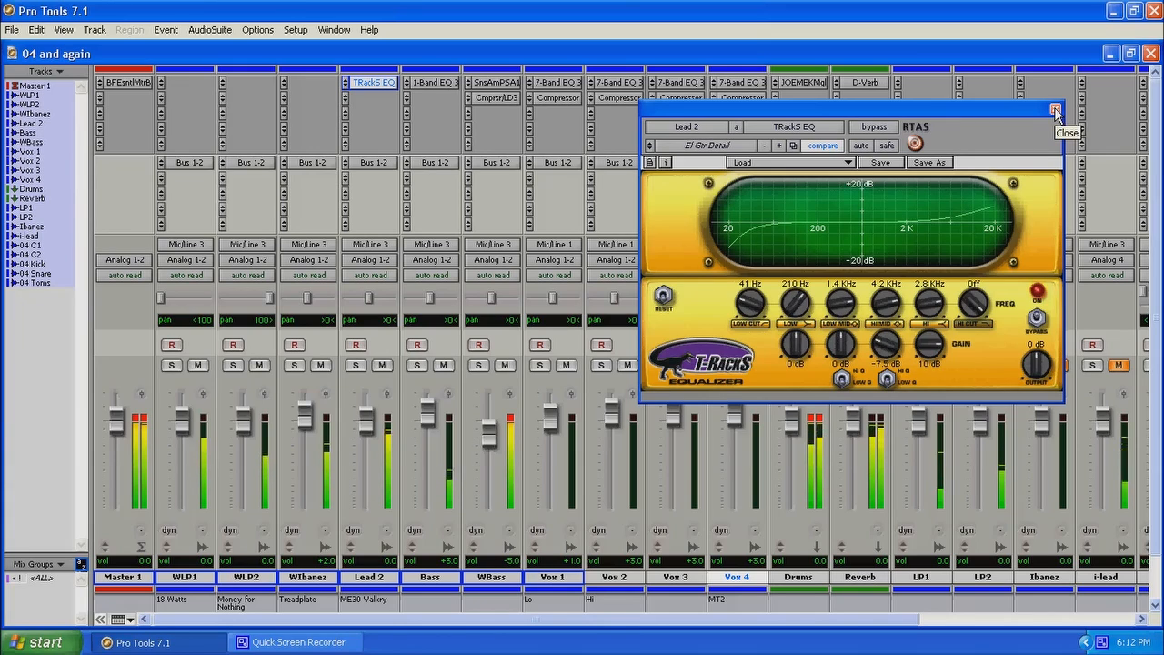
click(1055, 110)
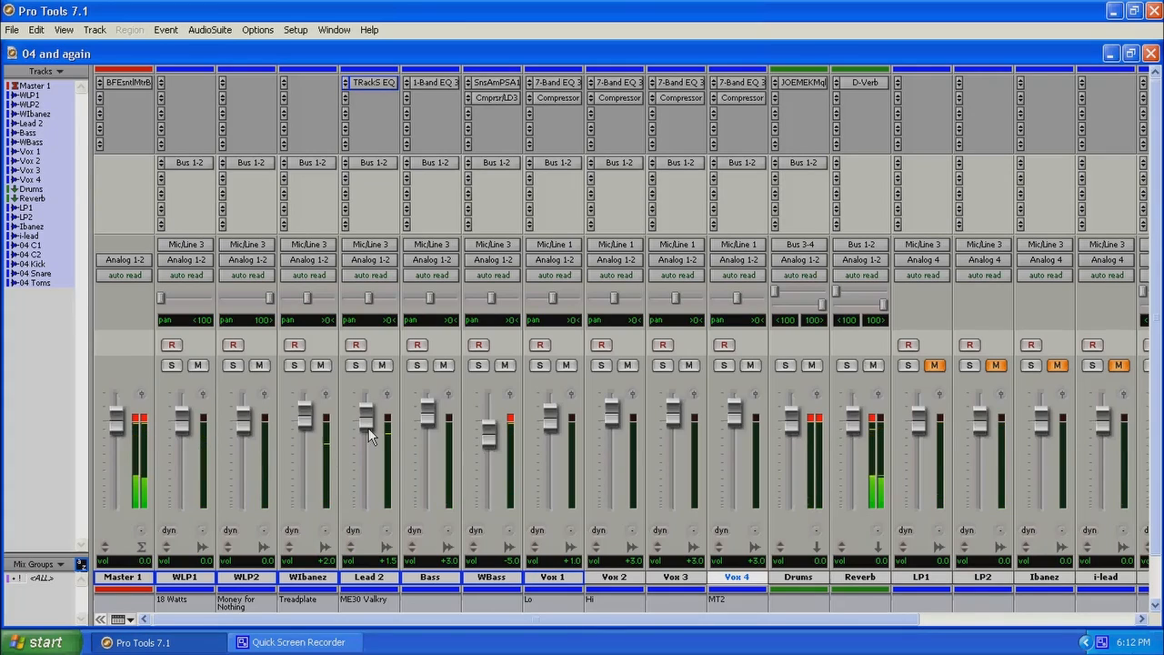
Reopen the Lead 2 EQ and compare the lead guitar with the effect bypassed and active
click(373, 83)
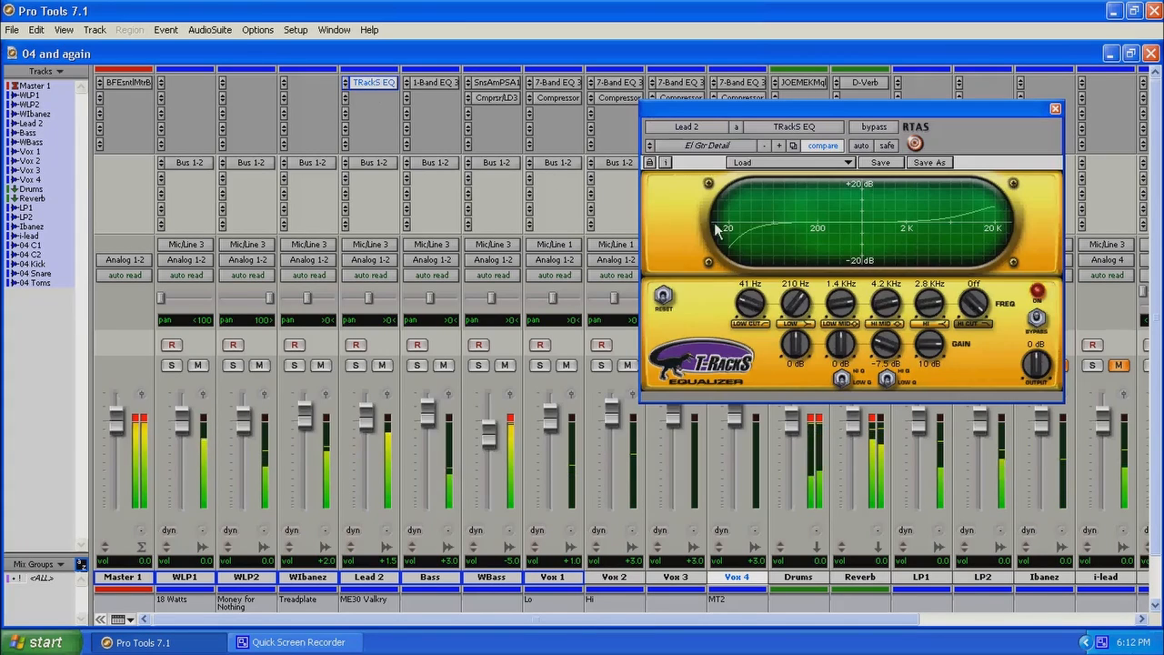
click(870, 129)
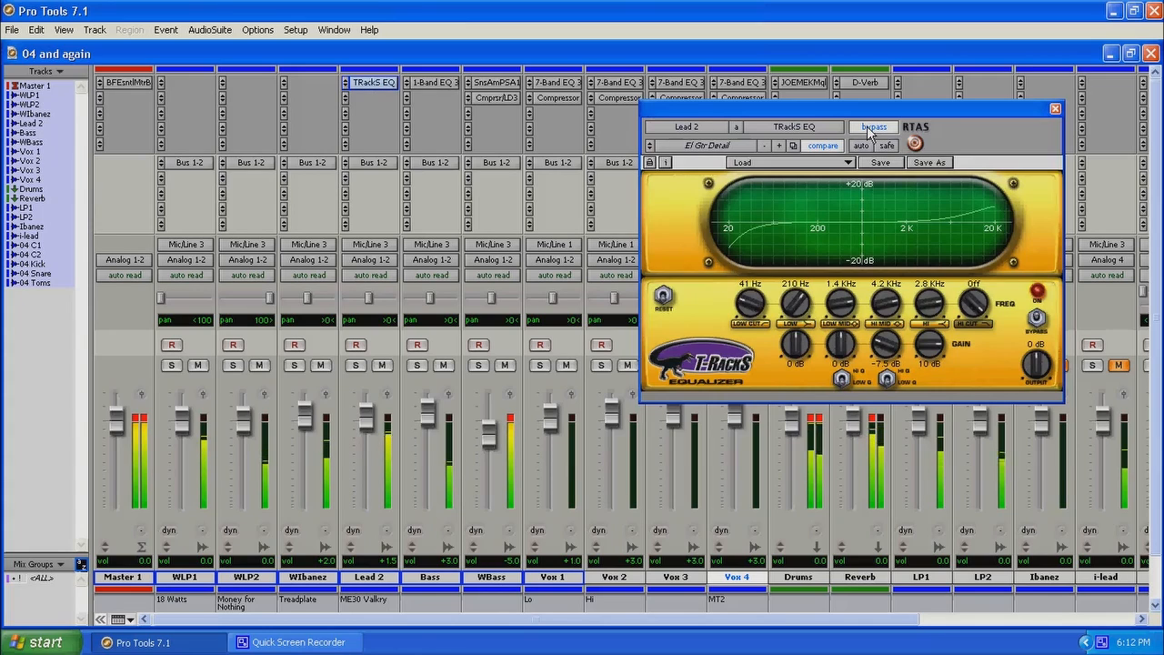
click(870, 129)
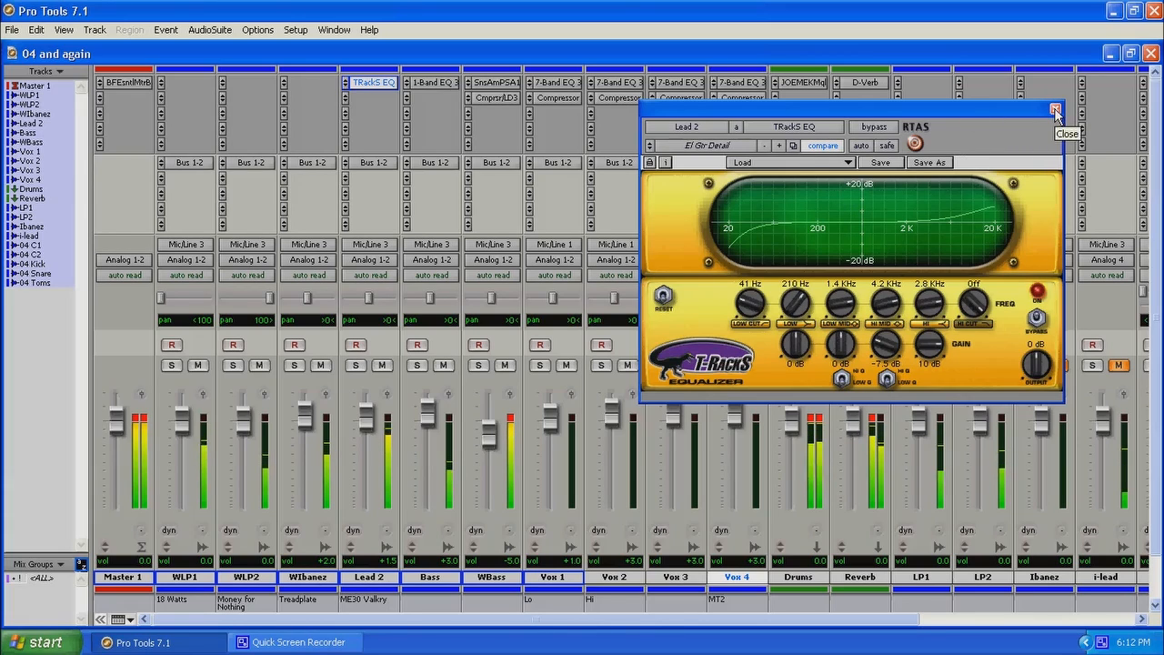
Set the Lead 2 track volume to 0.0 dB and its TRackS EQ output to 2 dB
drag(366, 413, 367, 417)
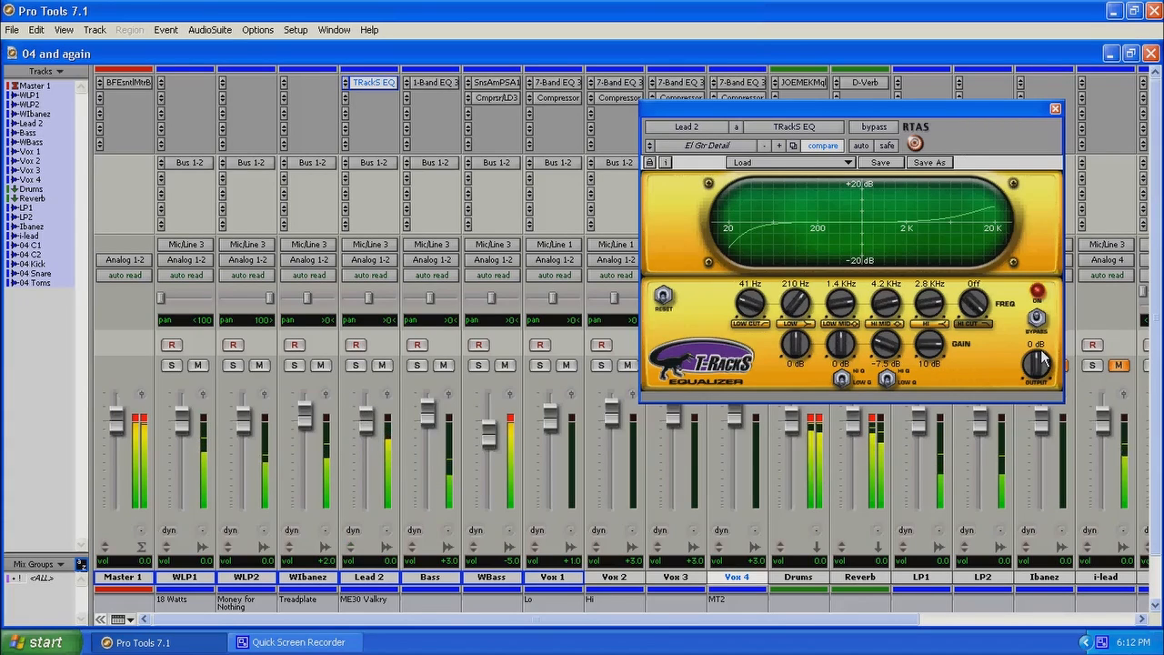
drag(1042, 360, 1043, 359)
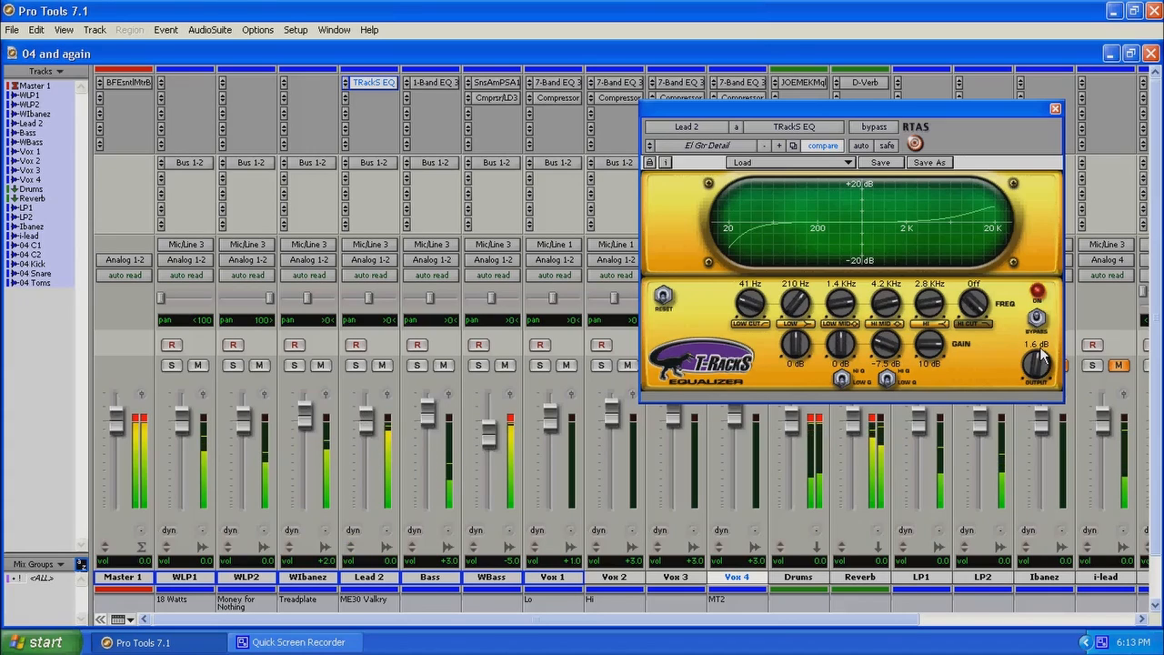
drag(1043, 357, 1043, 355)
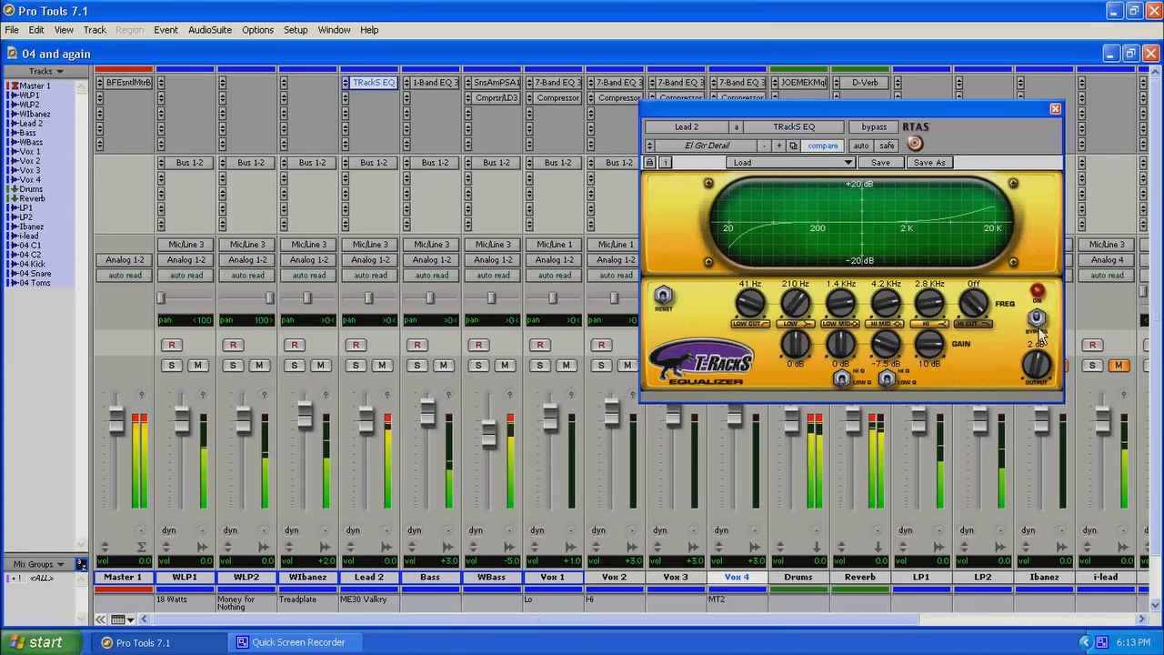
Compare Lead 2 with its EQ bypassed and active at the new output level, and close the EQ
click(872, 129)
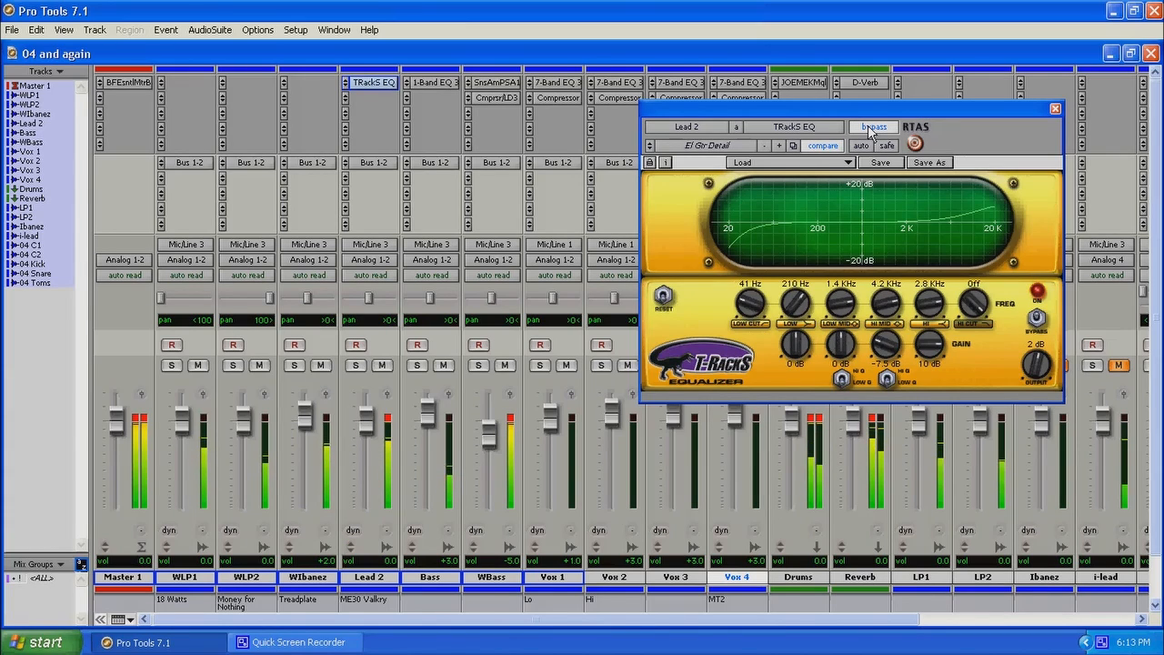
click(871, 128)
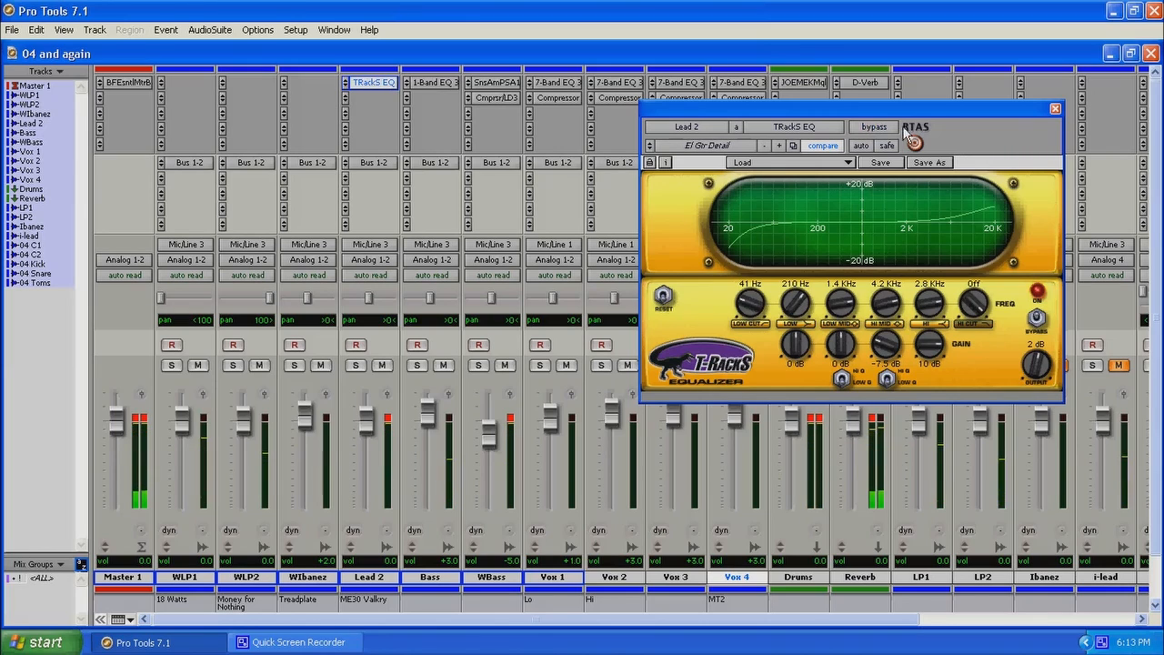
click(1055, 108)
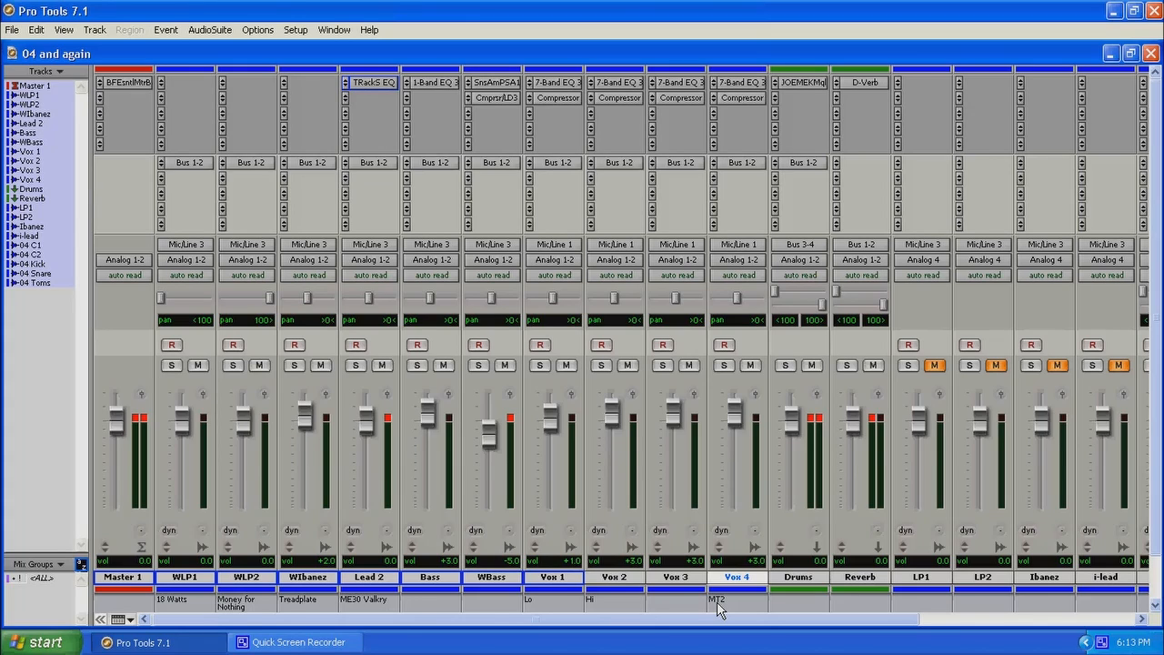
Remove the 7-Band EQ 3 and Compressor inserts from the Vox 4 track
click(717, 82)
click(723, 84)
click(720, 98)
click(720, 105)
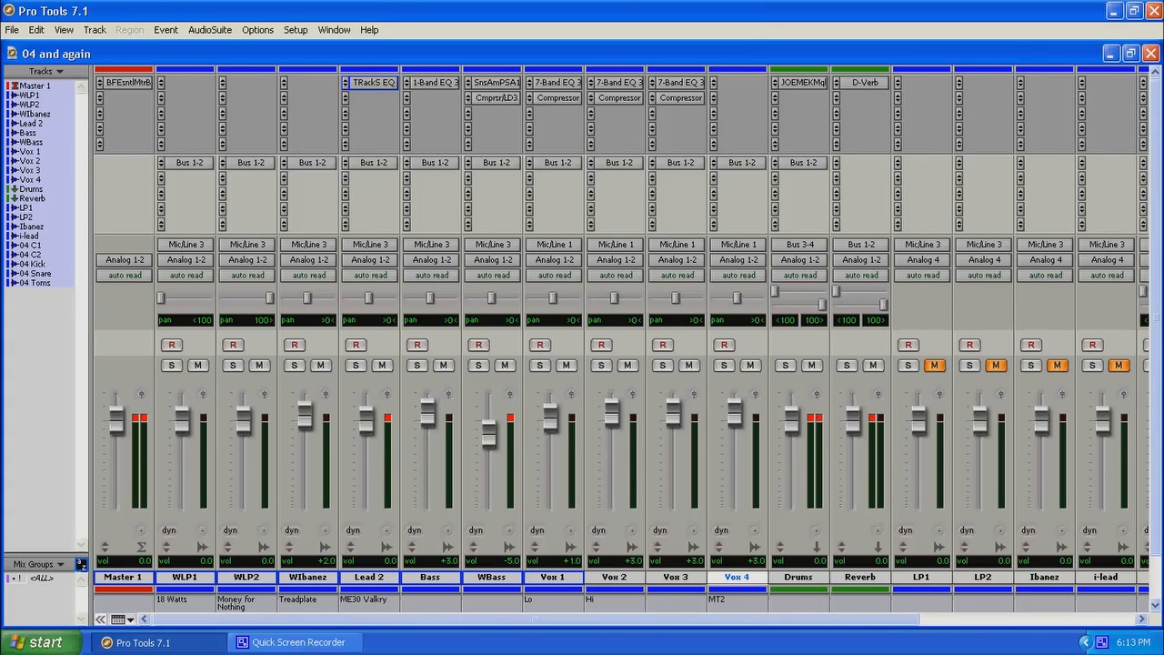
Play the end of the song from 88|8|000, just before the Vox 4 clip, and stop playback
click(1109, 54)
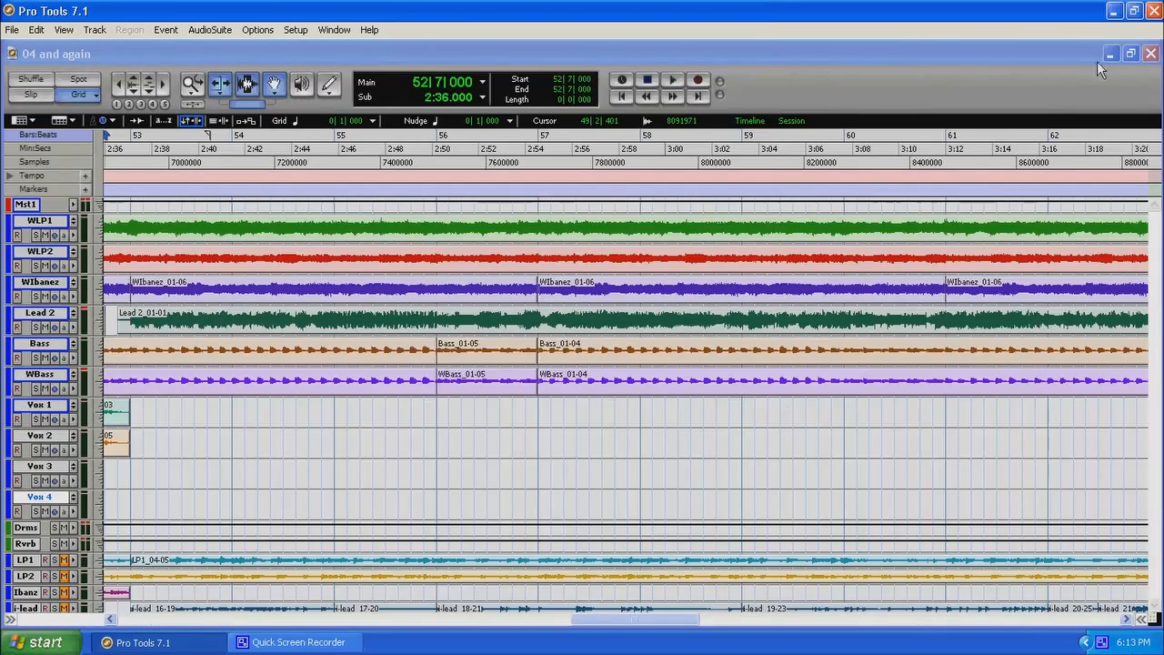
drag(577, 622, 512, 620)
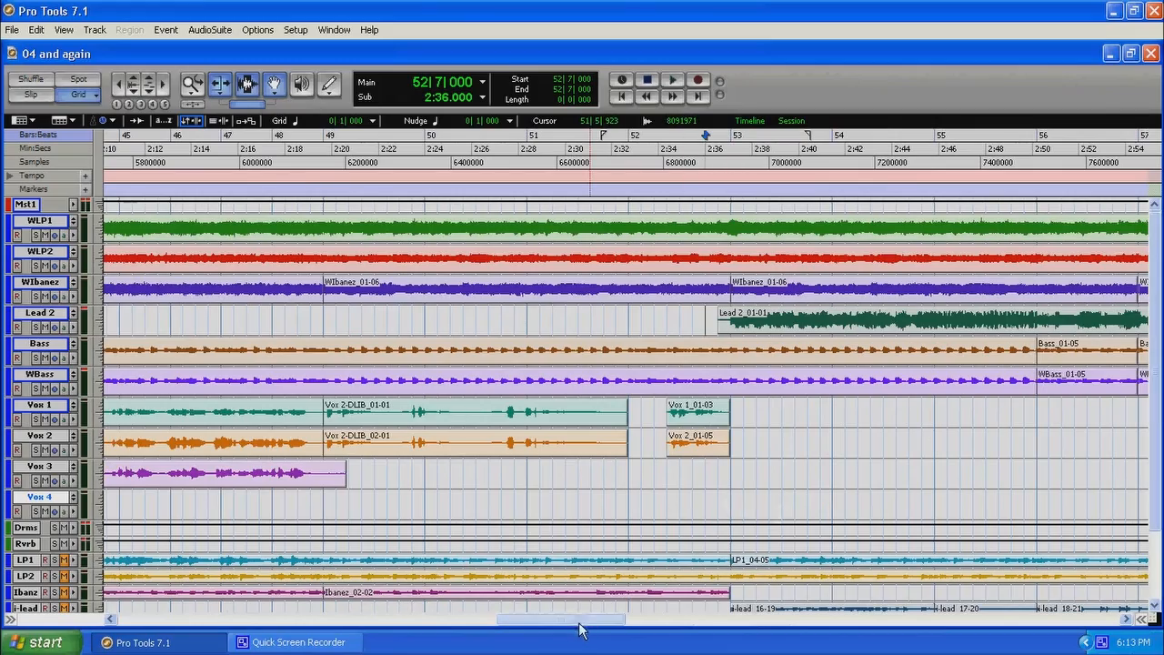
drag(579, 627, 1038, 624)
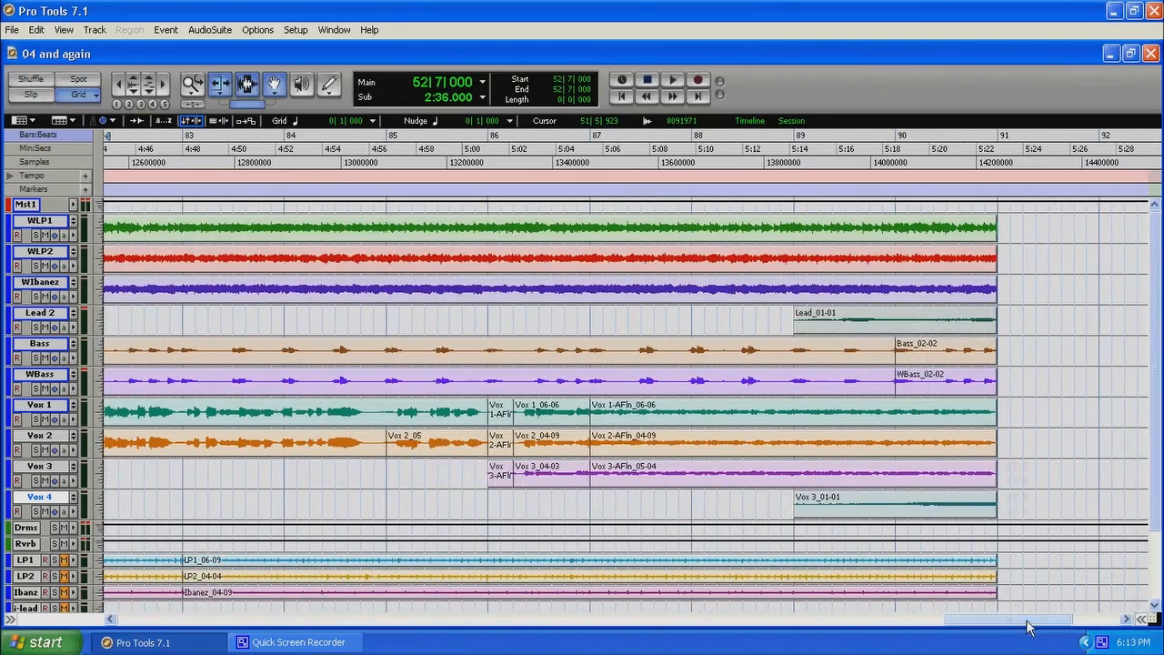
click(783, 510)
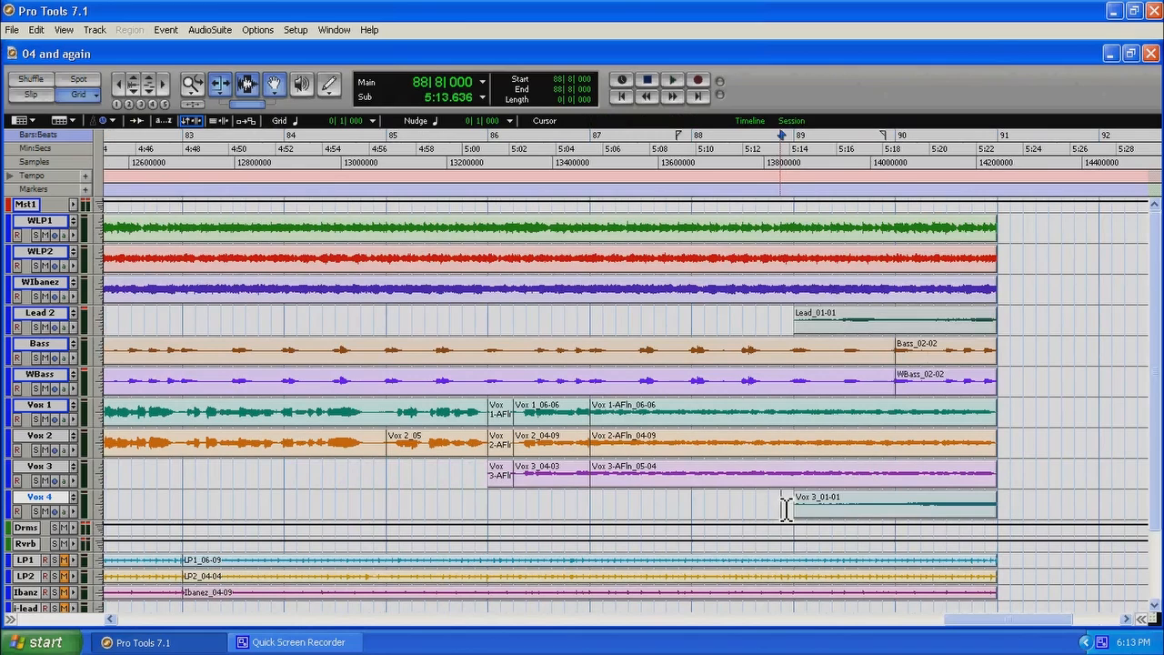
key(space)
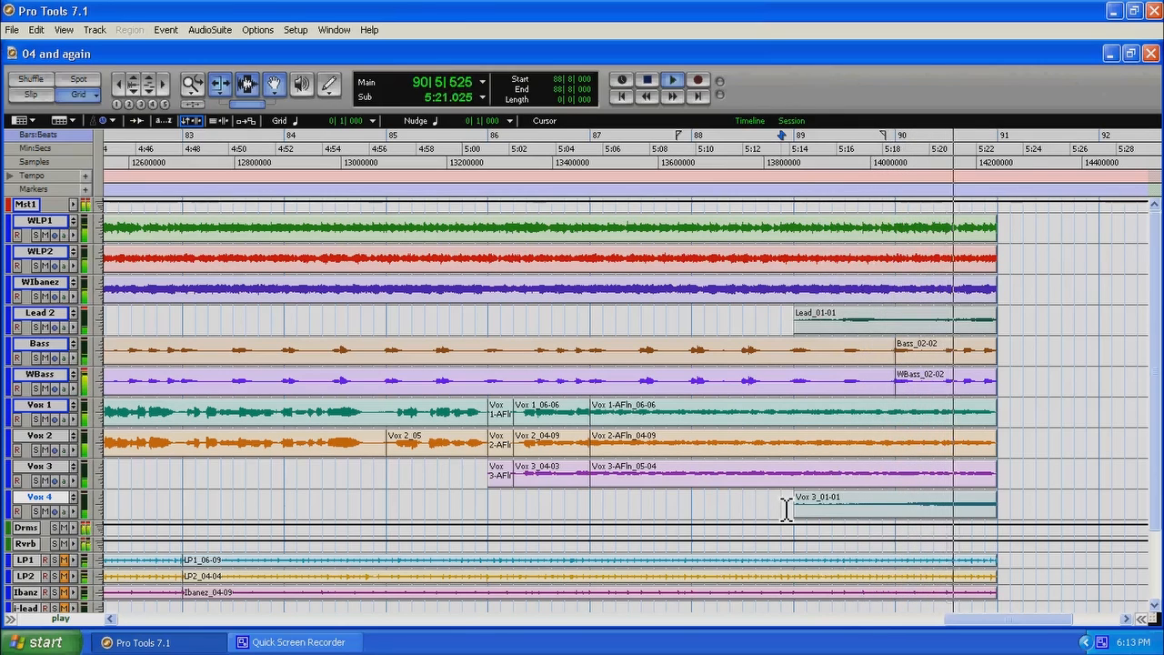
key(space)
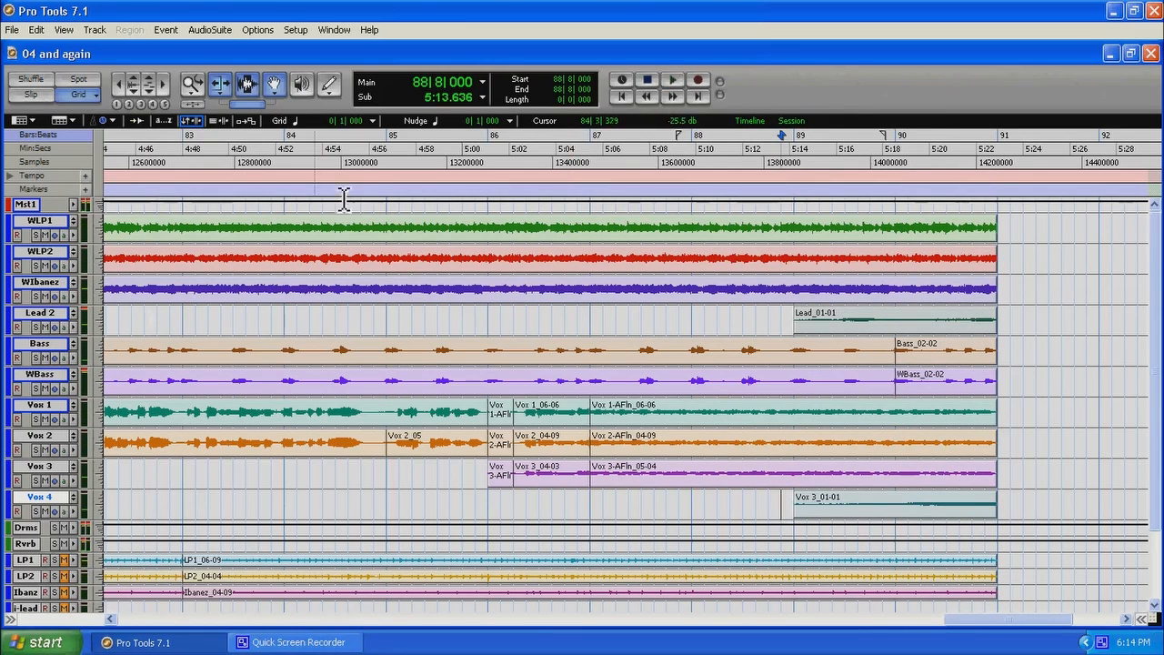
Show the Mix window maximized and copy the 7-Band EQ 3 and Compressor inserts from Vox 3 to Vox 4
click(334, 29)
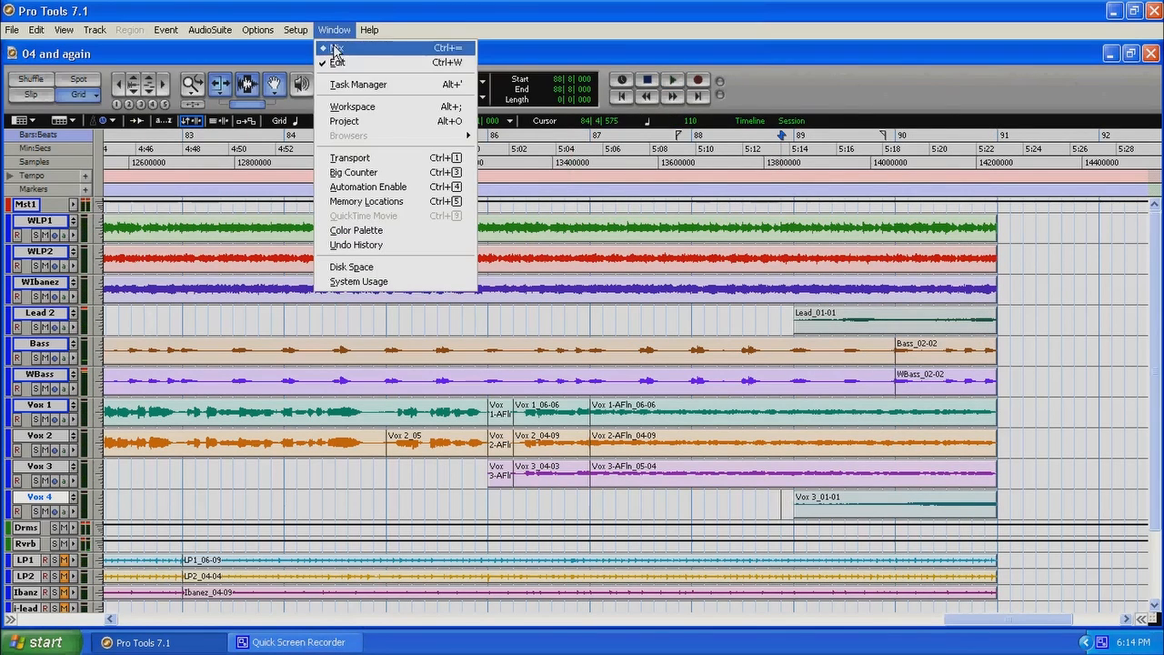
click(337, 46)
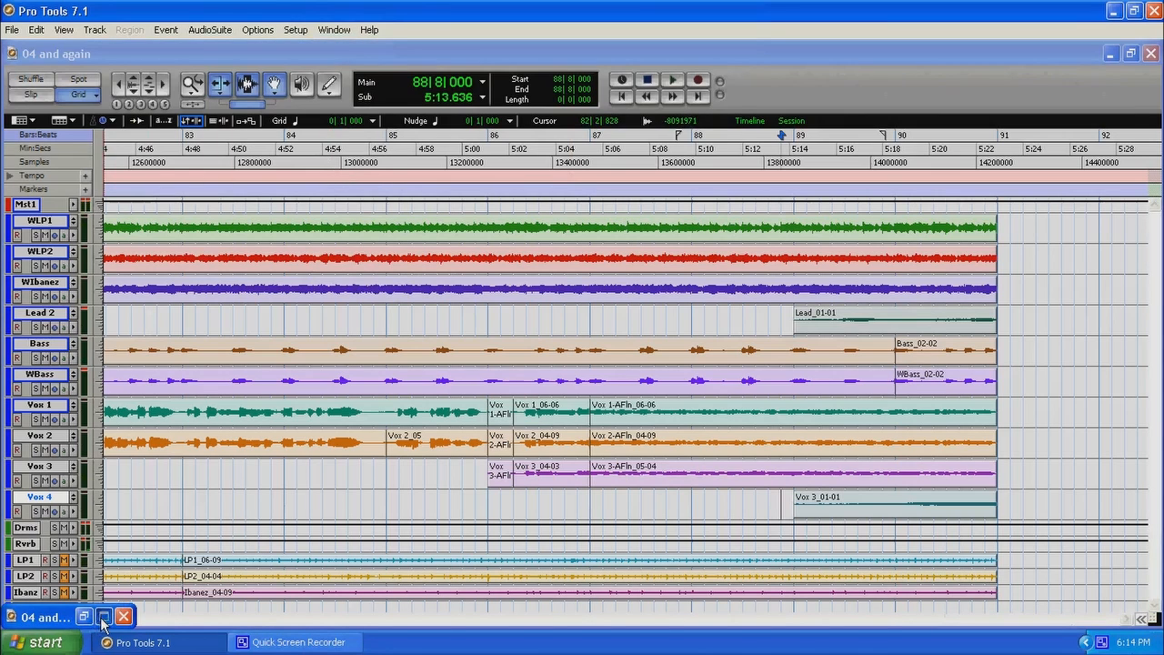
click(104, 618)
drag(687, 85, 727, 82)
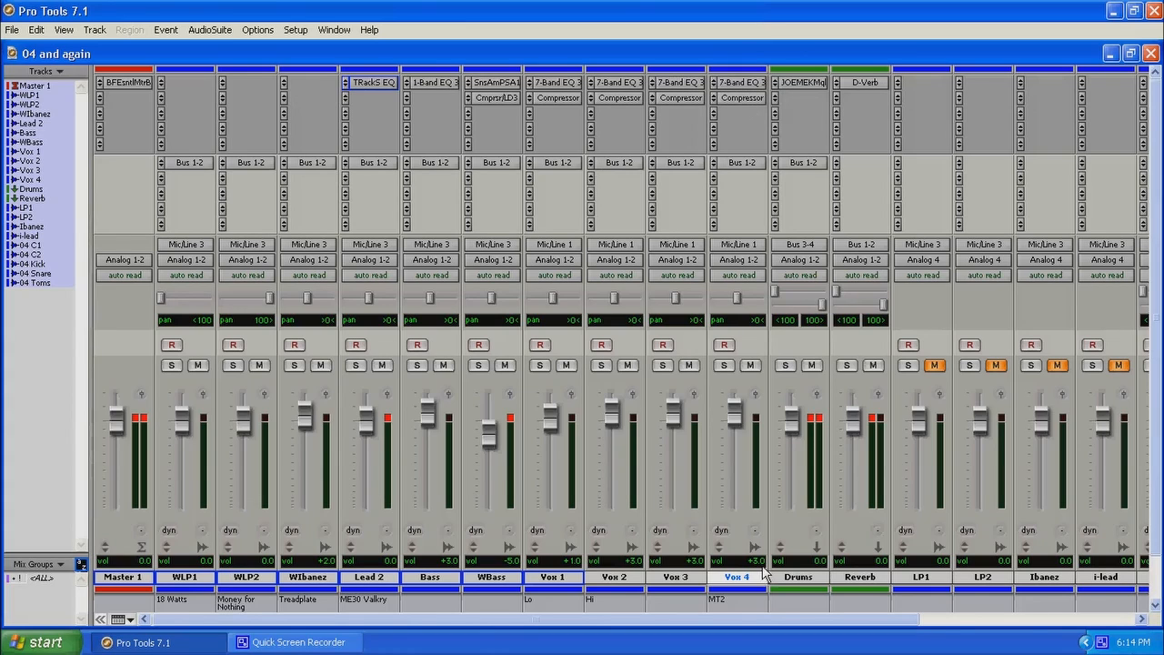
Clear the comment on the Vox 4 track
click(741, 605)
text(M)
key(BackSpace)
key(Return)
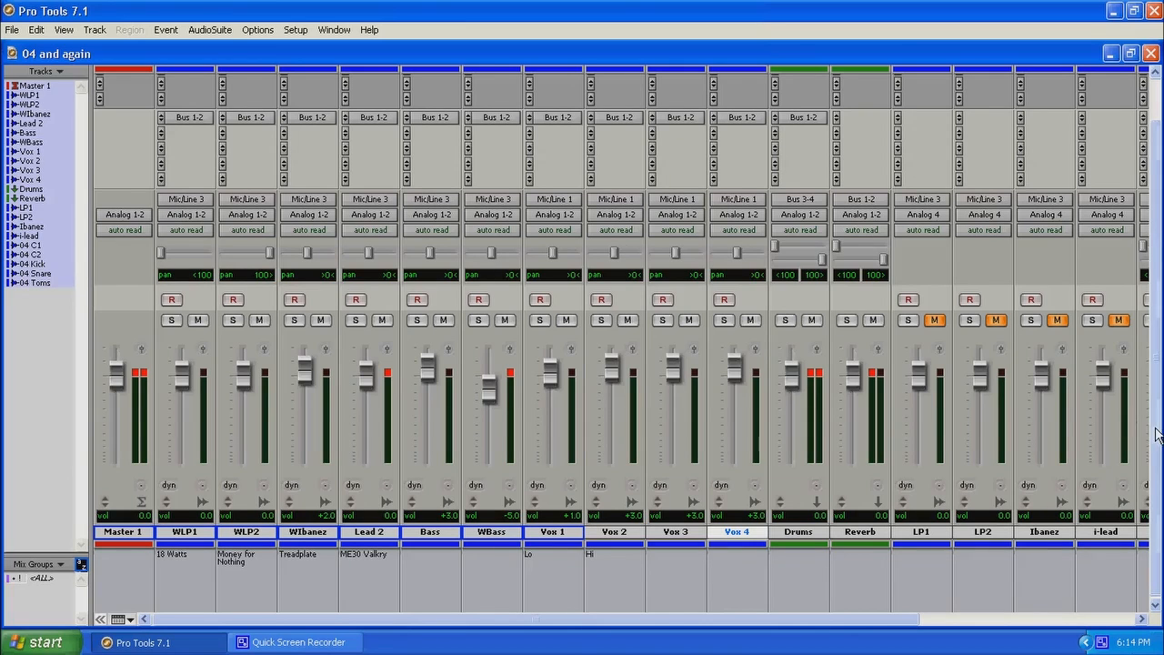
Raise the volume of the 04 C2 drum track slightly
drag(1156, 432, 1158, 352)
drag(830, 622, 997, 628)
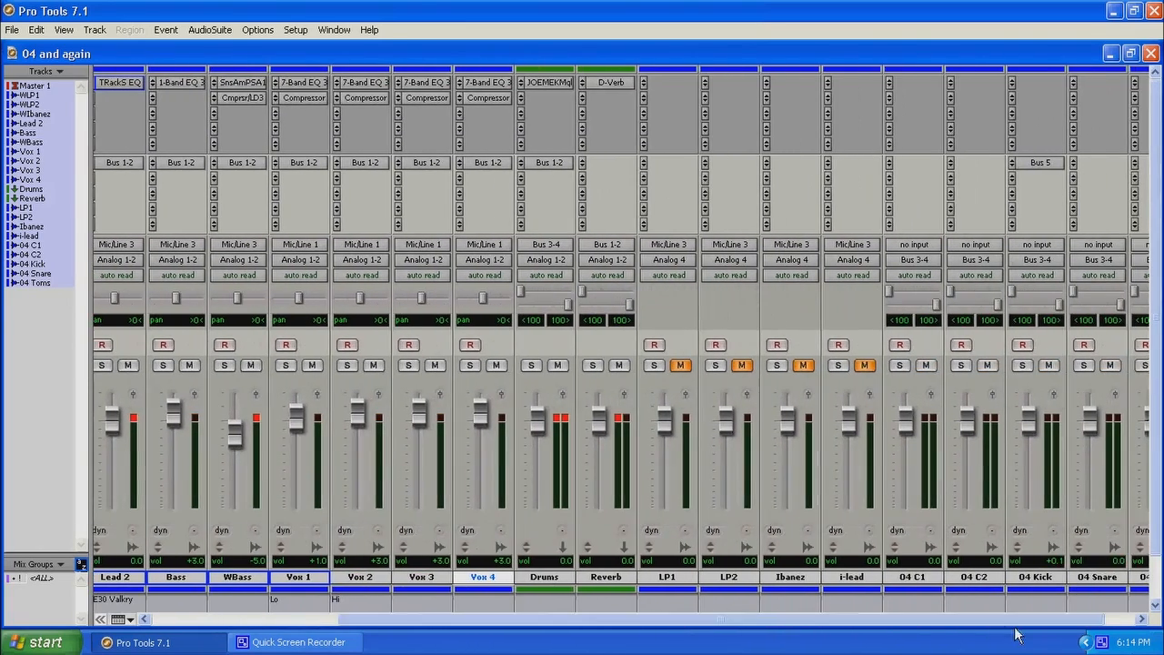
drag(972, 429, 970, 423)
click(226, 619)
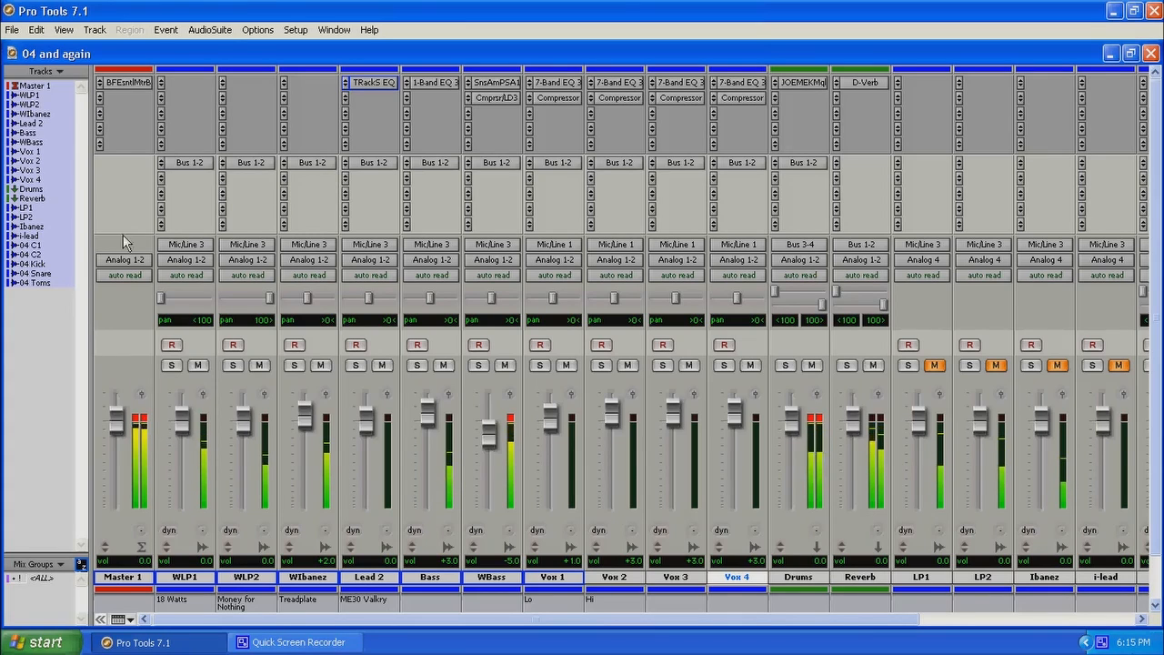
Check the master level in Master 1's BF Essential Meter Bridge at the -15, -6 and 0 calibrations, ending on -6
click(124, 82)
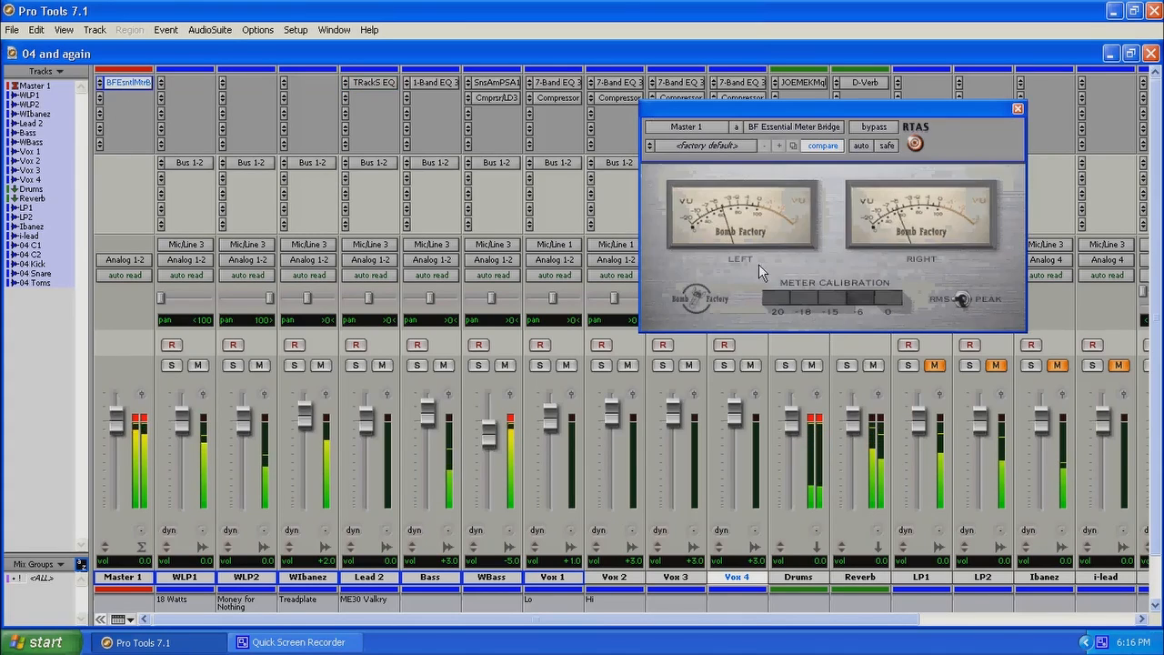
click(838, 298)
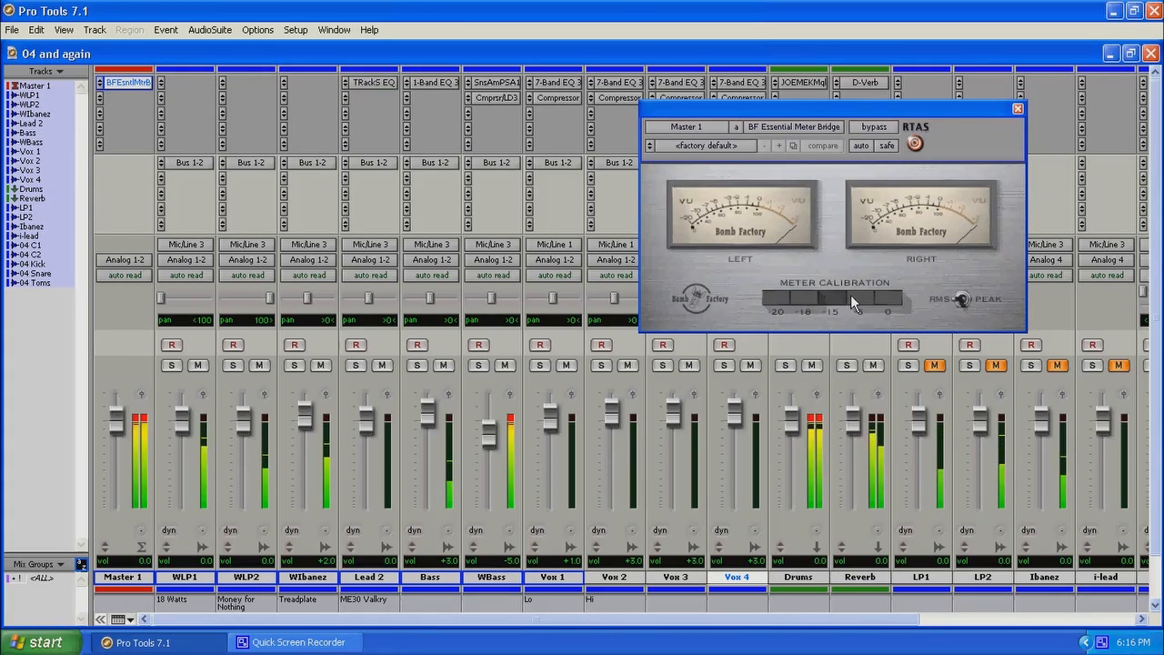
click(850, 295)
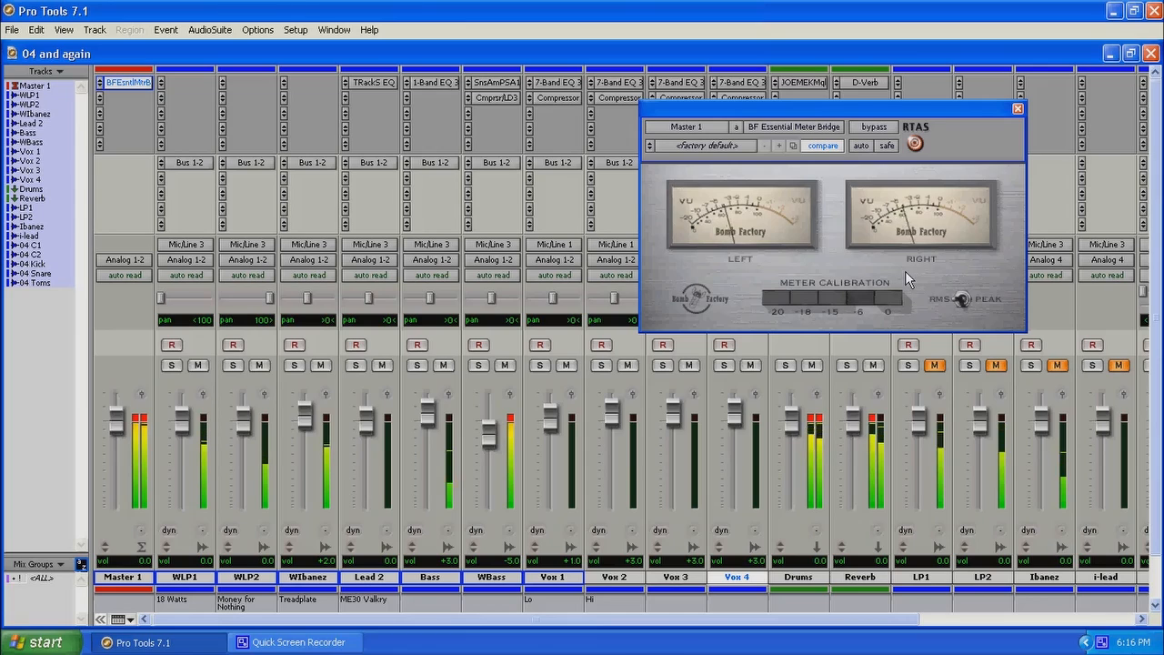
click(895, 301)
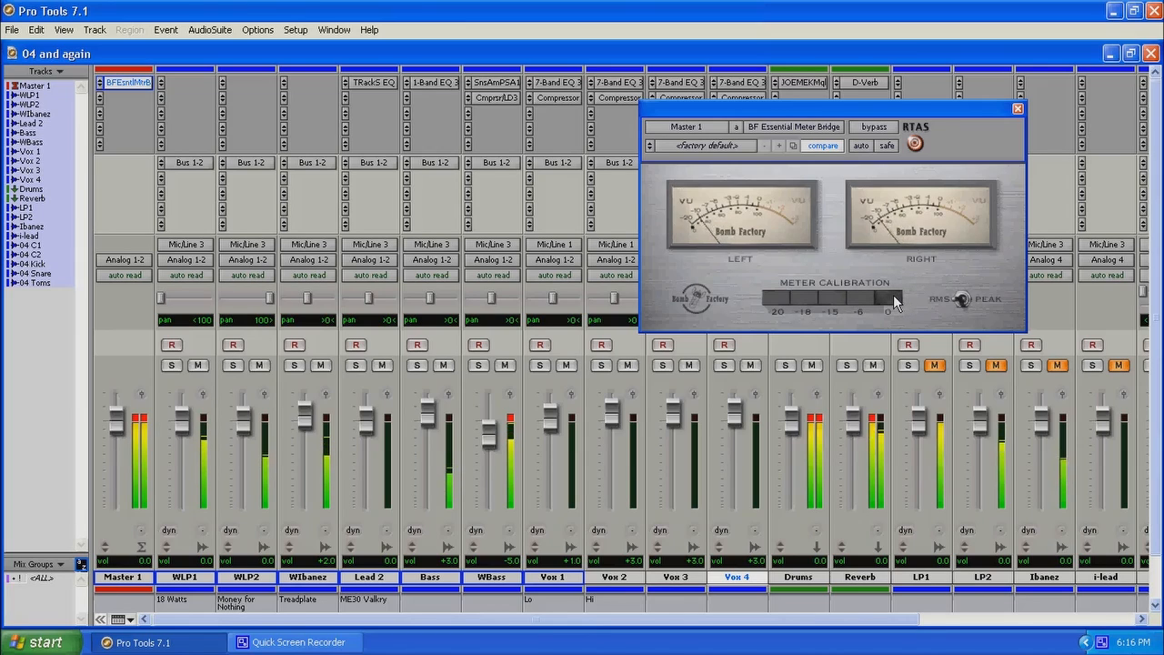
click(864, 303)
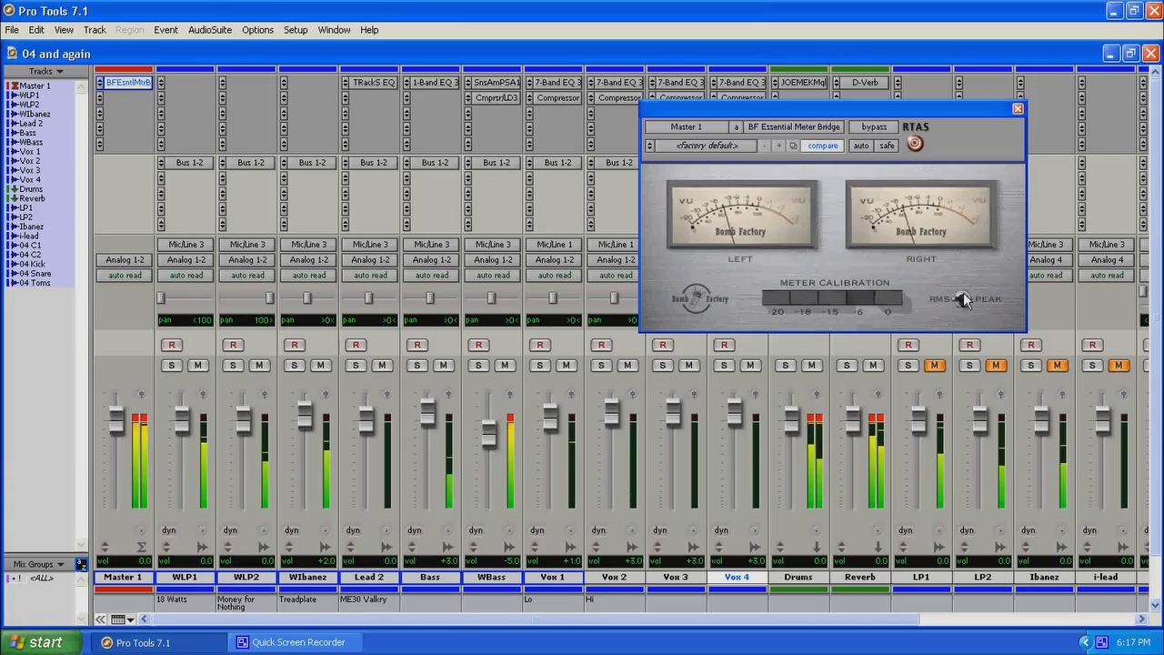
click(894, 300)
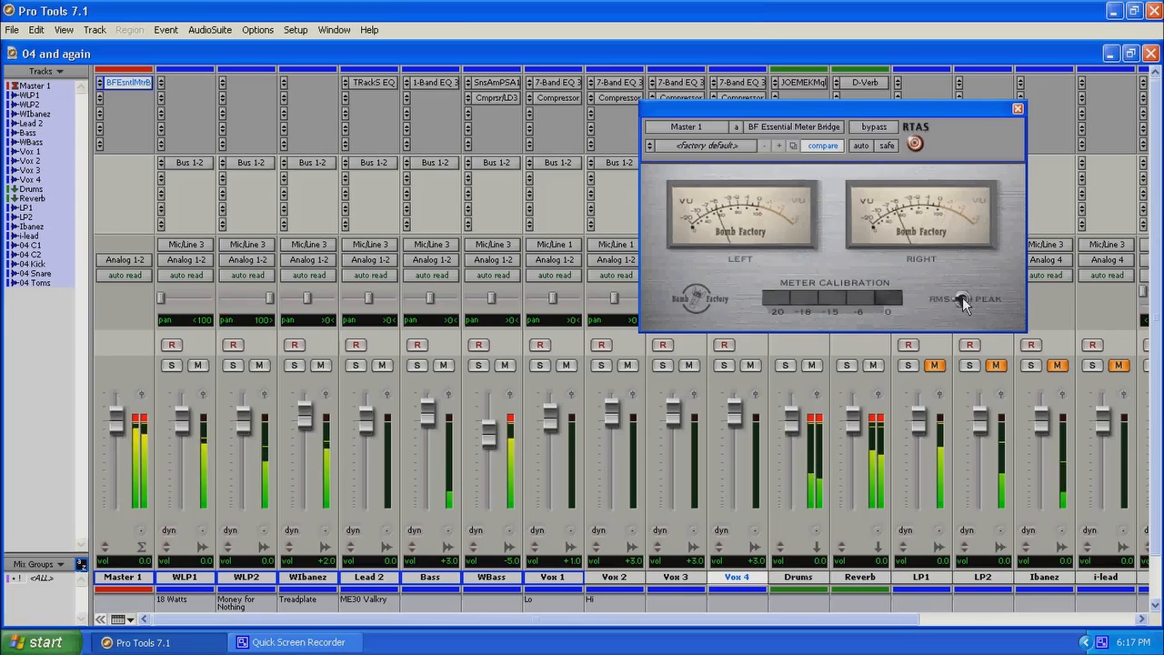
click(866, 306)
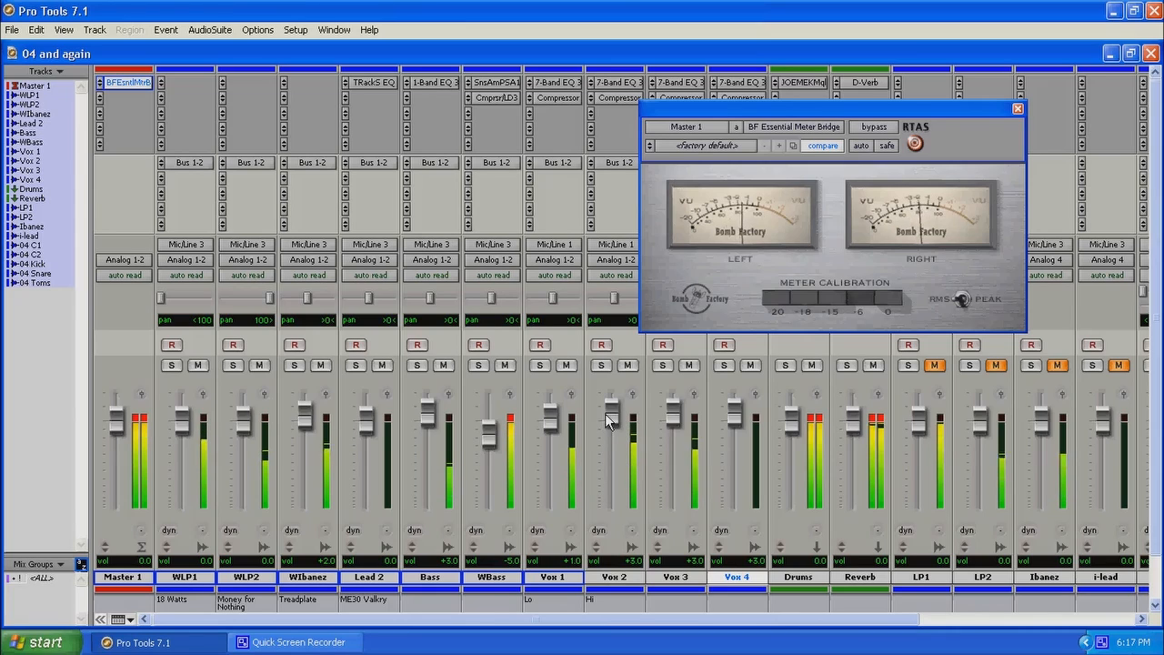
Set the Vox 2 and Vox 3 volumes to +1.5 dB and WLP1 to -2.0 dB, and lower the WLP2 volume
drag(612, 416, 671, 415)
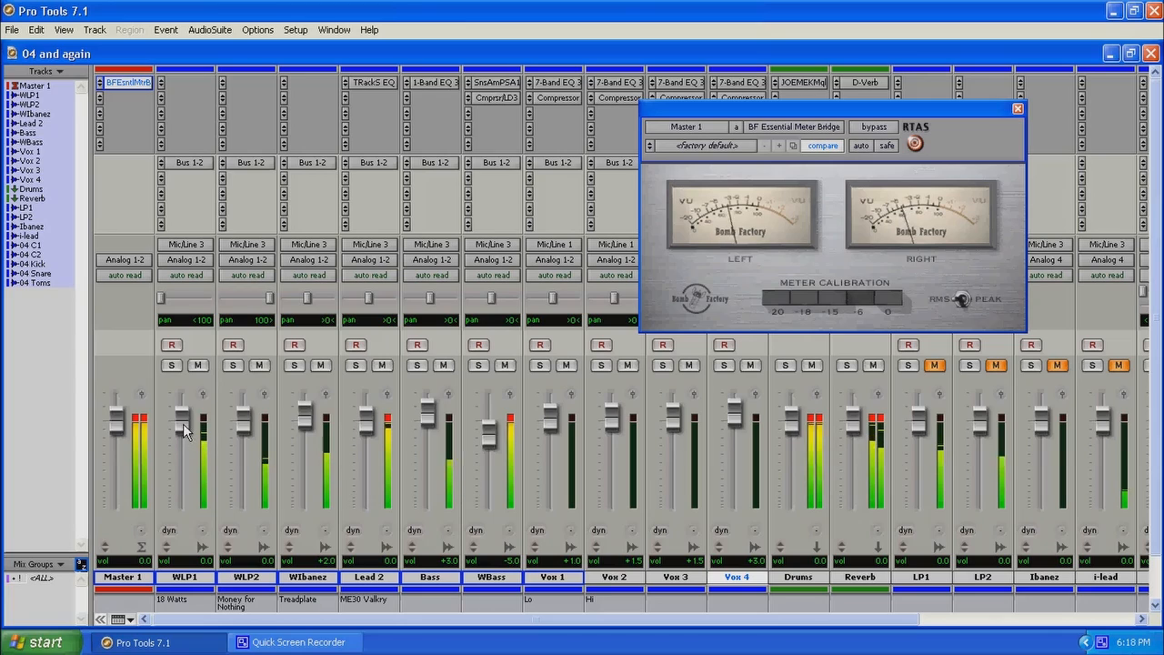
drag(184, 430, 241, 433)
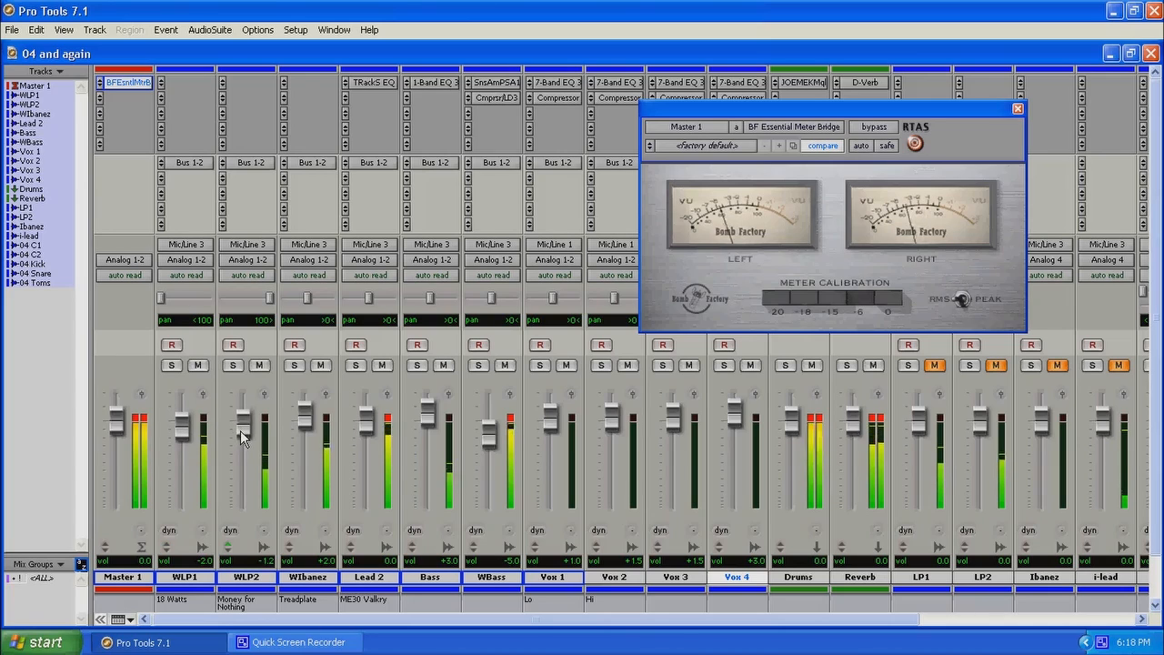